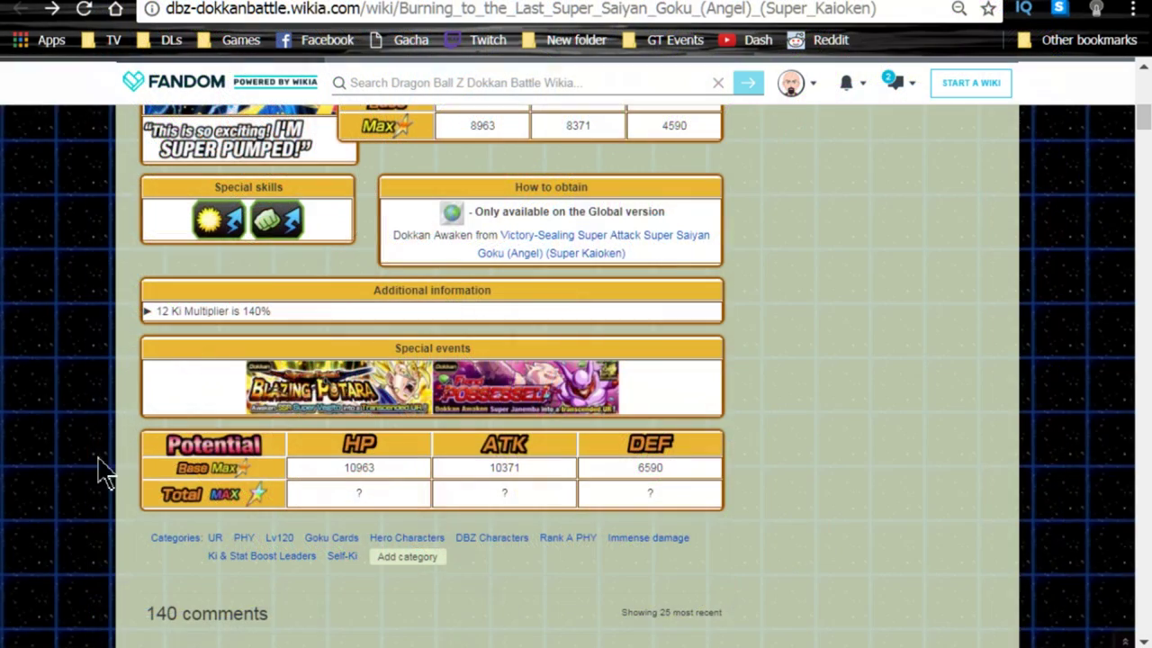
Read the Super ATK and Passive Skill of the Burning to the Last Super Saiyan Goku (Angel) (Super Kaioken) card
scroll(64, 404, up, 8)
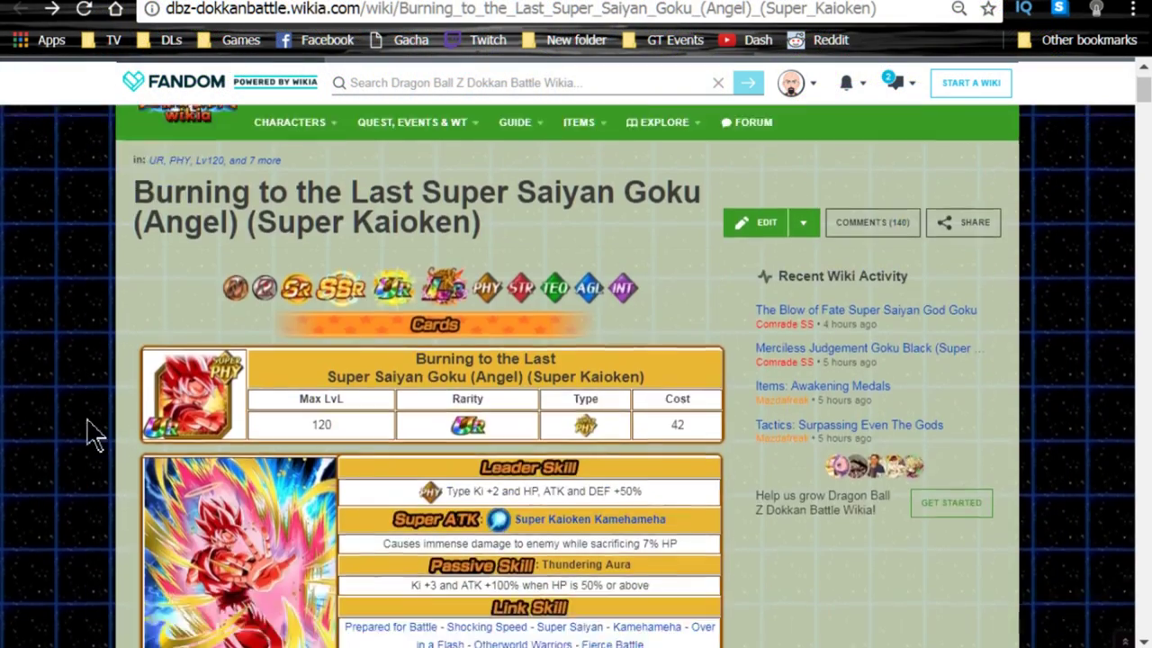
scroll(103, 432, down, 2)
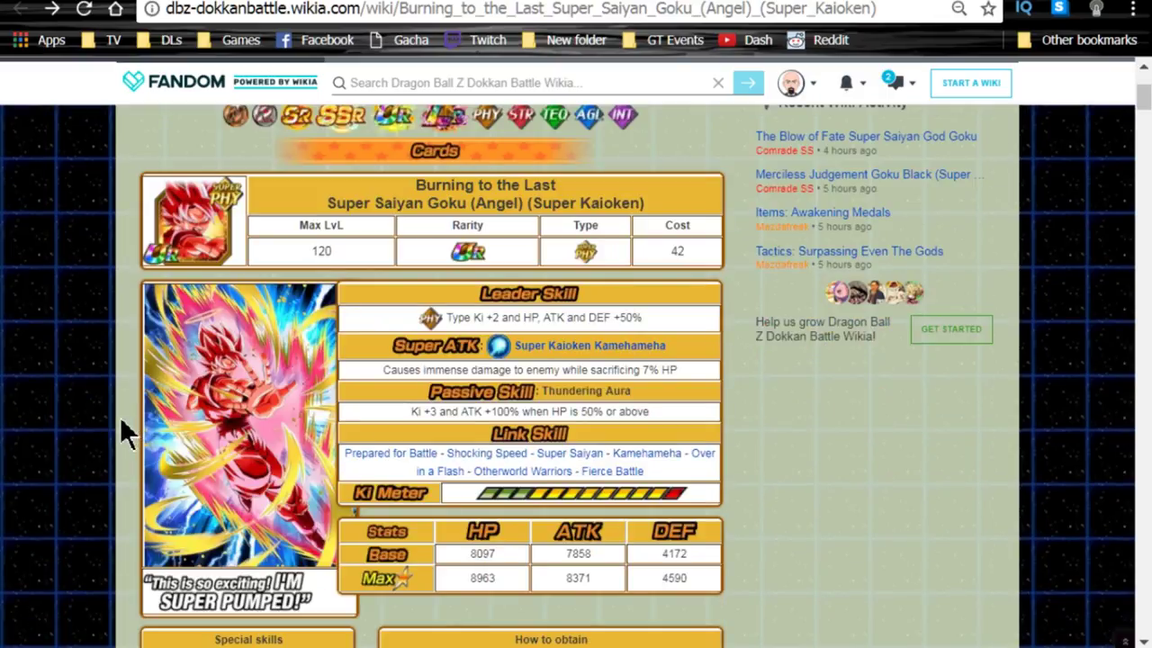
scroll(120, 416, down, 1)
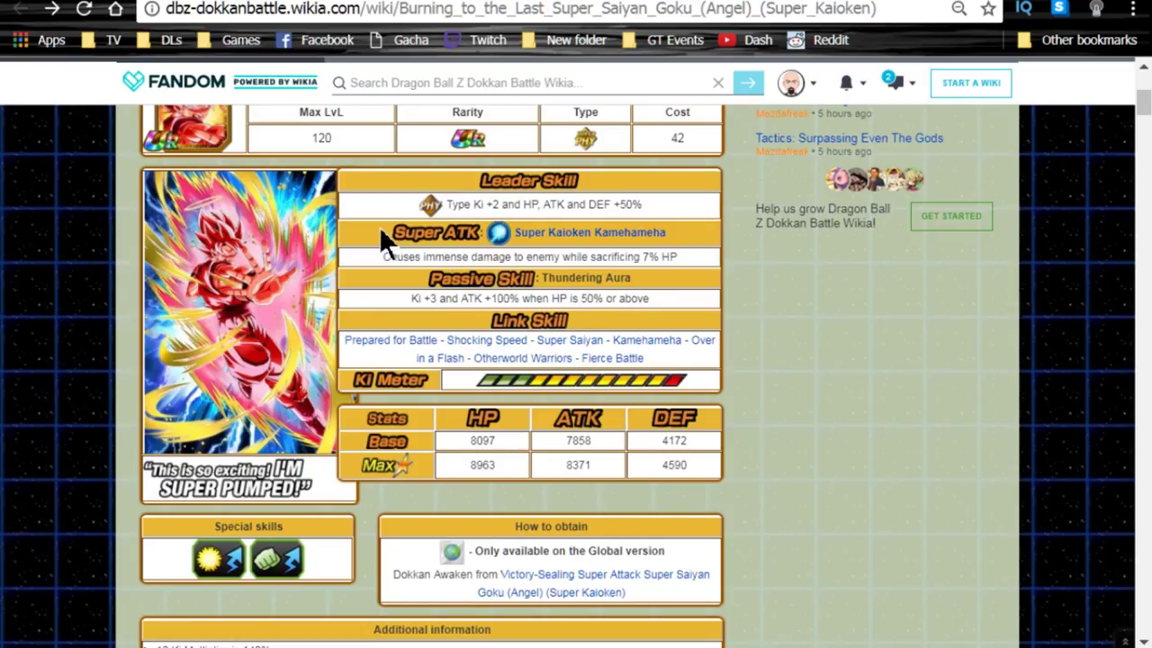
drag(378, 226, 711, 423)
click(792, 396)
drag(416, 298, 650, 310)
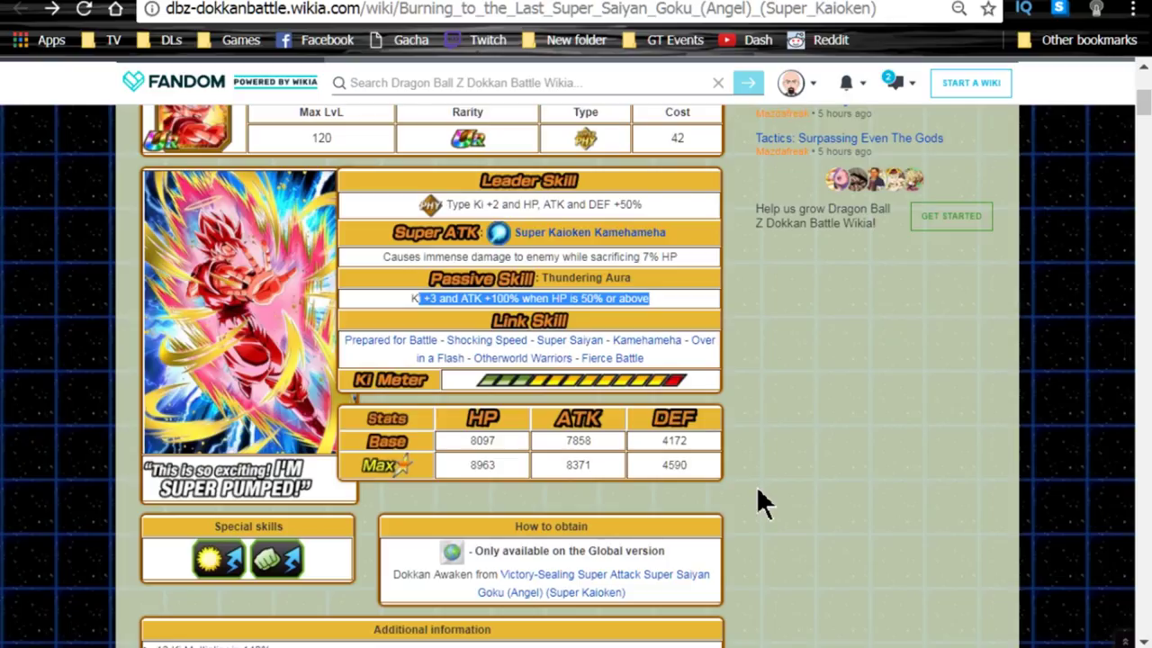
scroll(761, 504, down, 1)
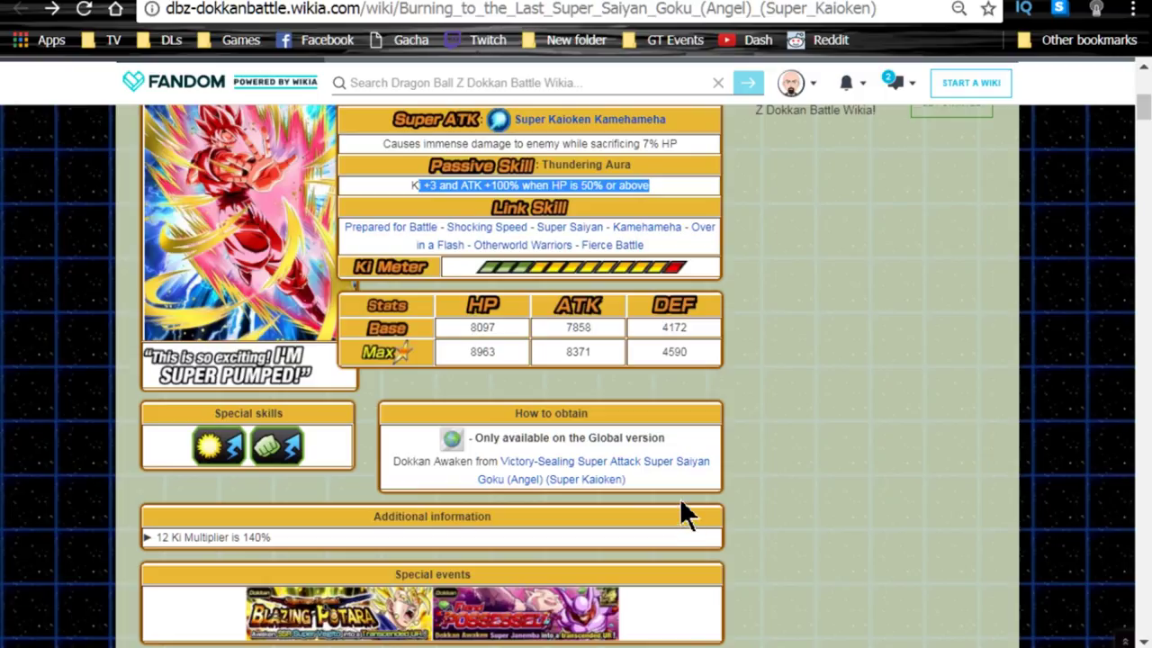
Review Next-Level Strike Super Saiyan God SS Goku's Super ATK, Passive Skill and 12 Ki multiplier, and return to the Super Kaioken Goku page
key(alt+Left)
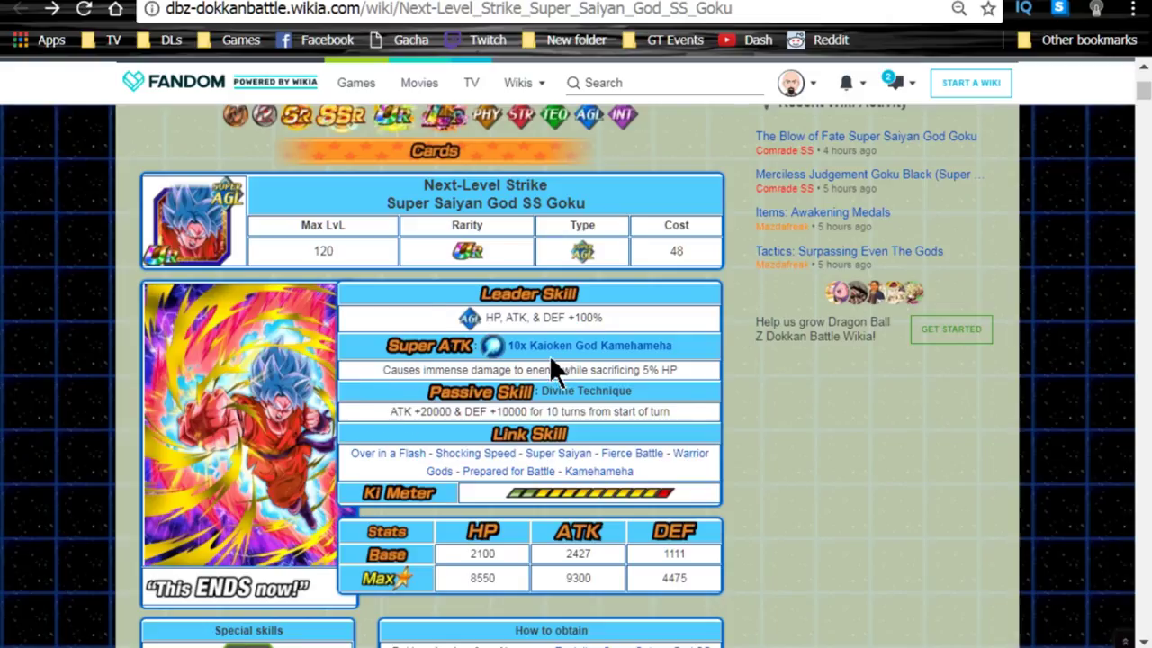
triple_click(407, 370)
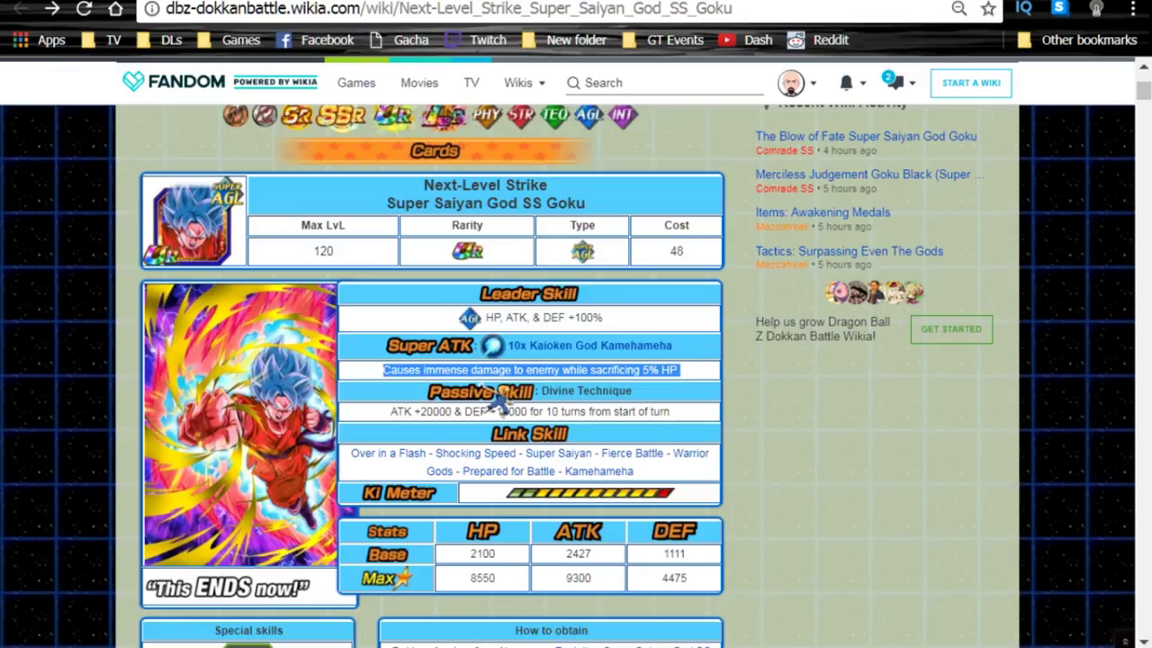
drag(390, 416, 603, 423)
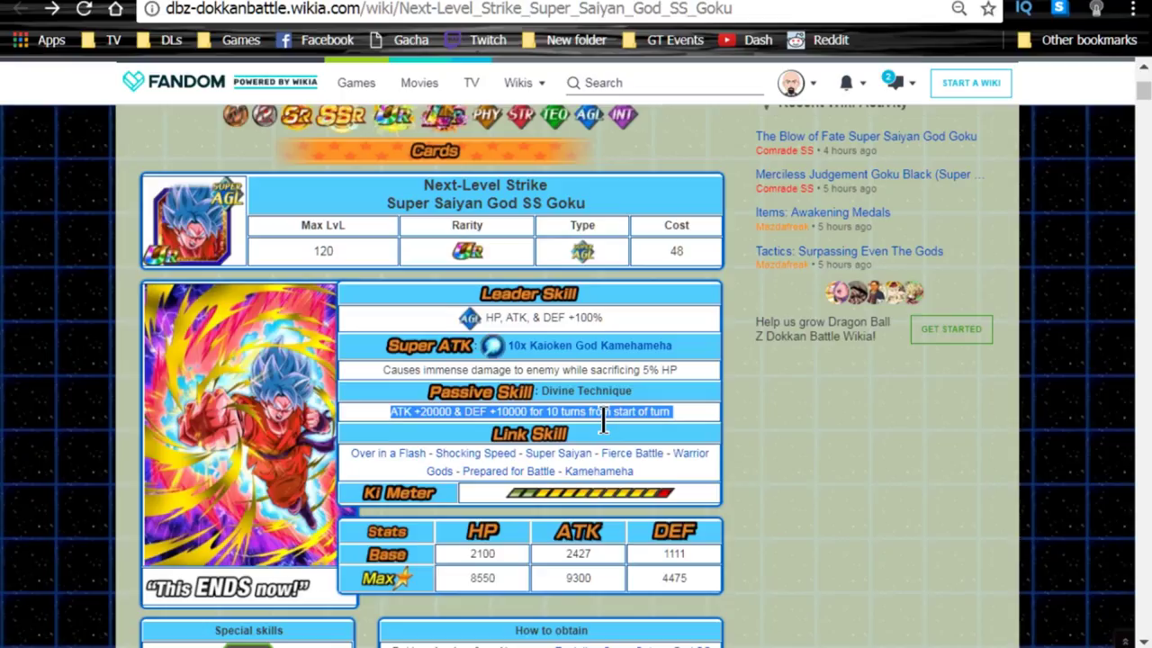
scroll(603, 423, down, 1)
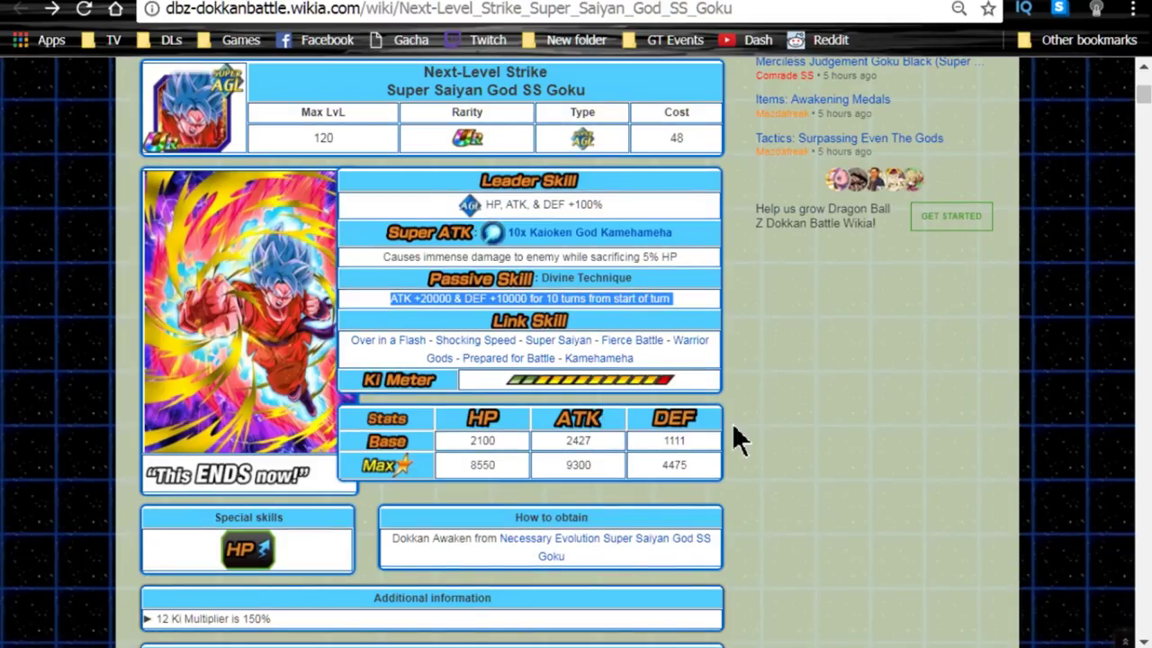
scroll(734, 429, down, 1)
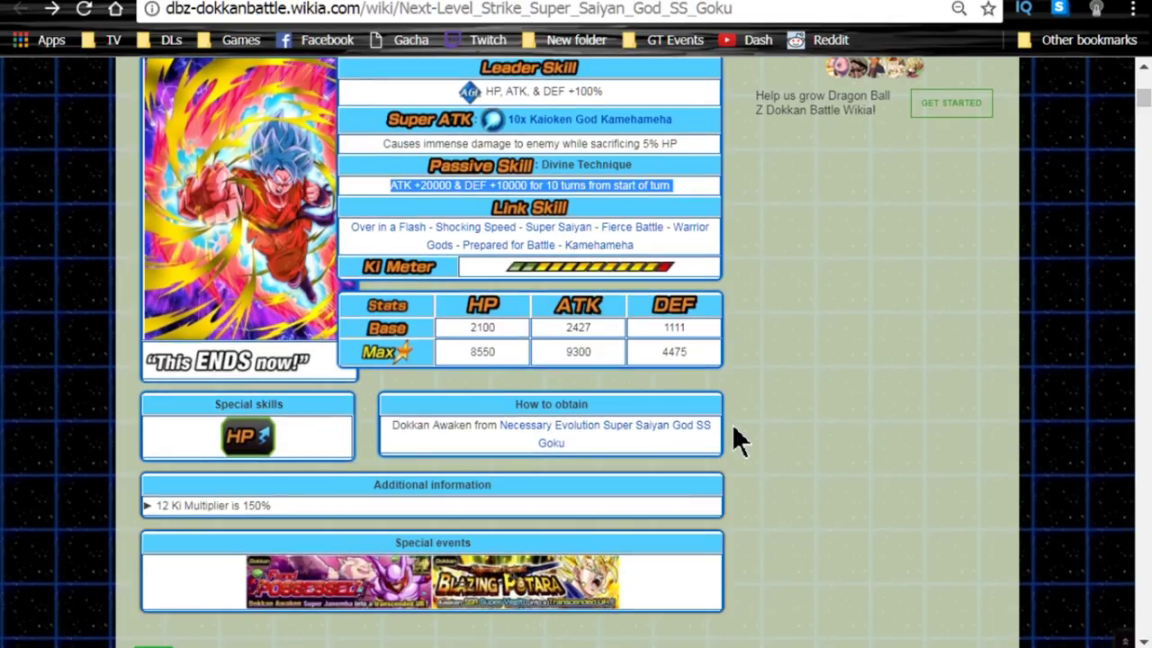
triple_click(202, 514)
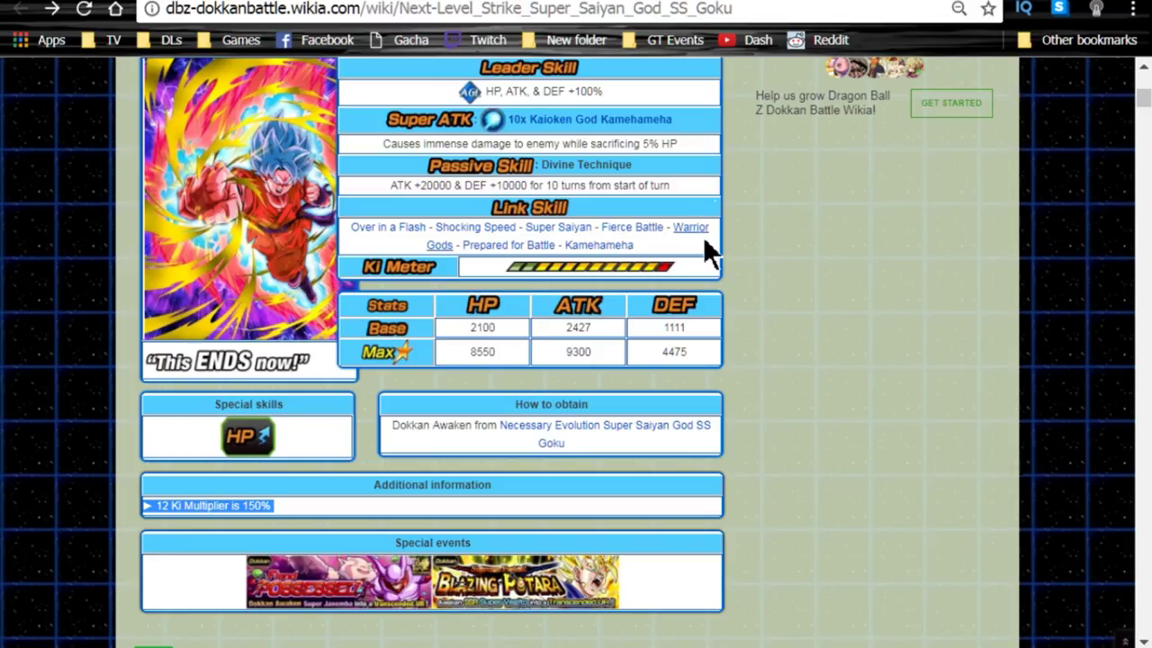
scroll(705, 255, up, 1)
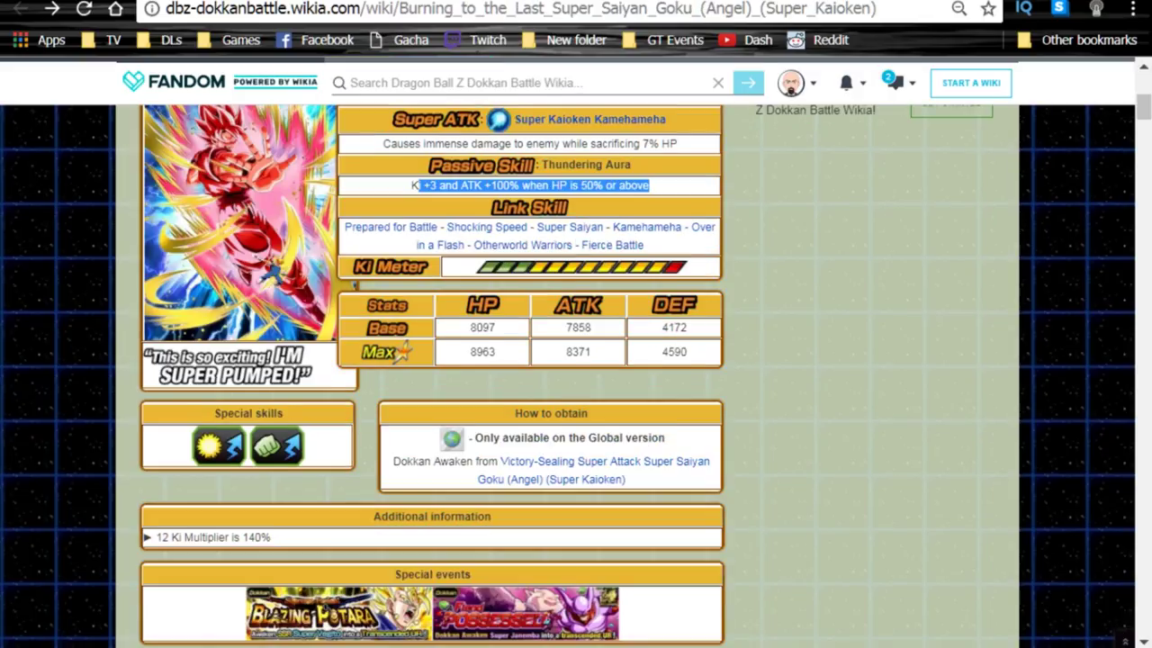
scroll(568, 376, up, 2)
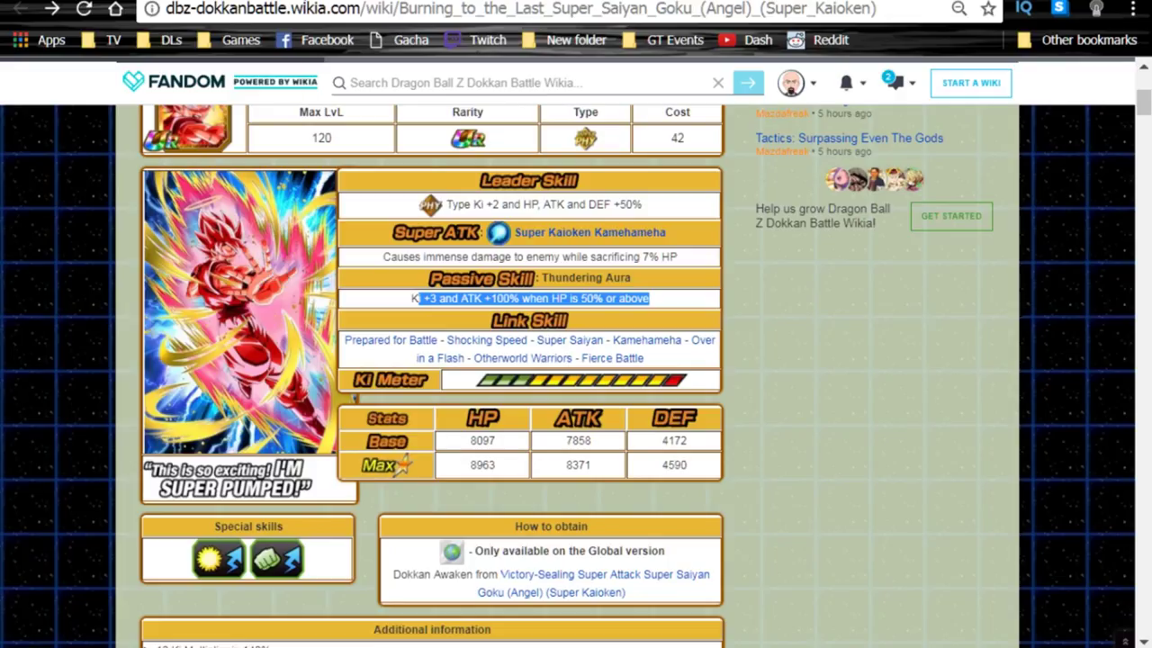
Examine the Super ATK Calculations for the Next-Level Strike and Burning to the Last Goku cards on dbz.space
key(ctrl+Tab)
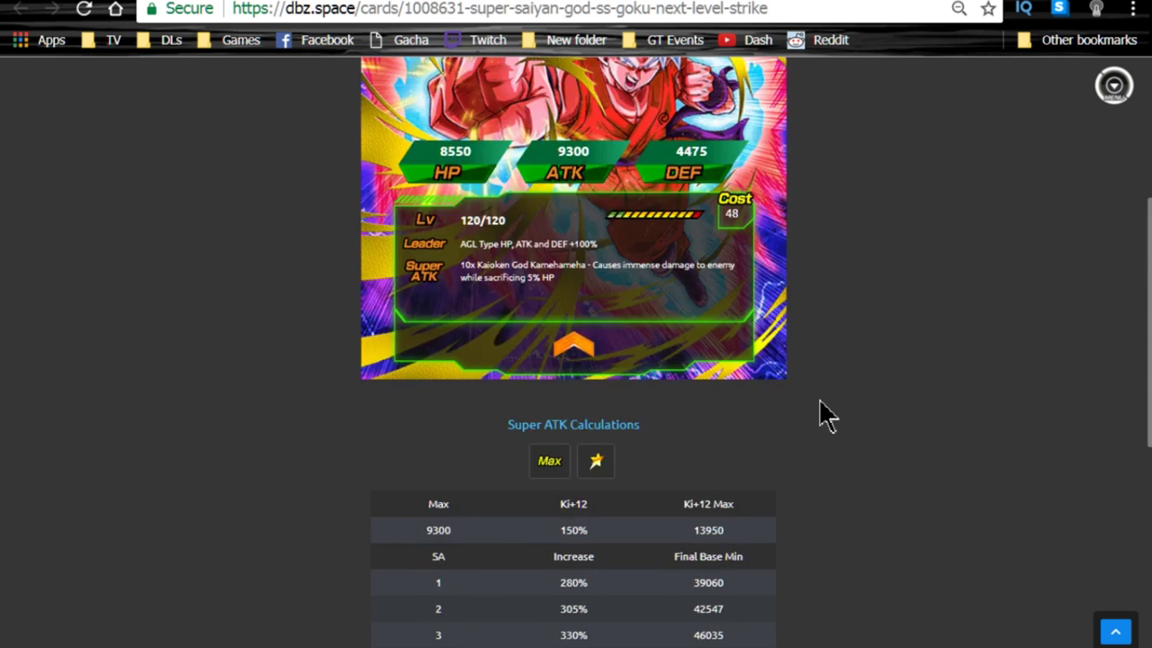
scroll(821, 416, down, 4)
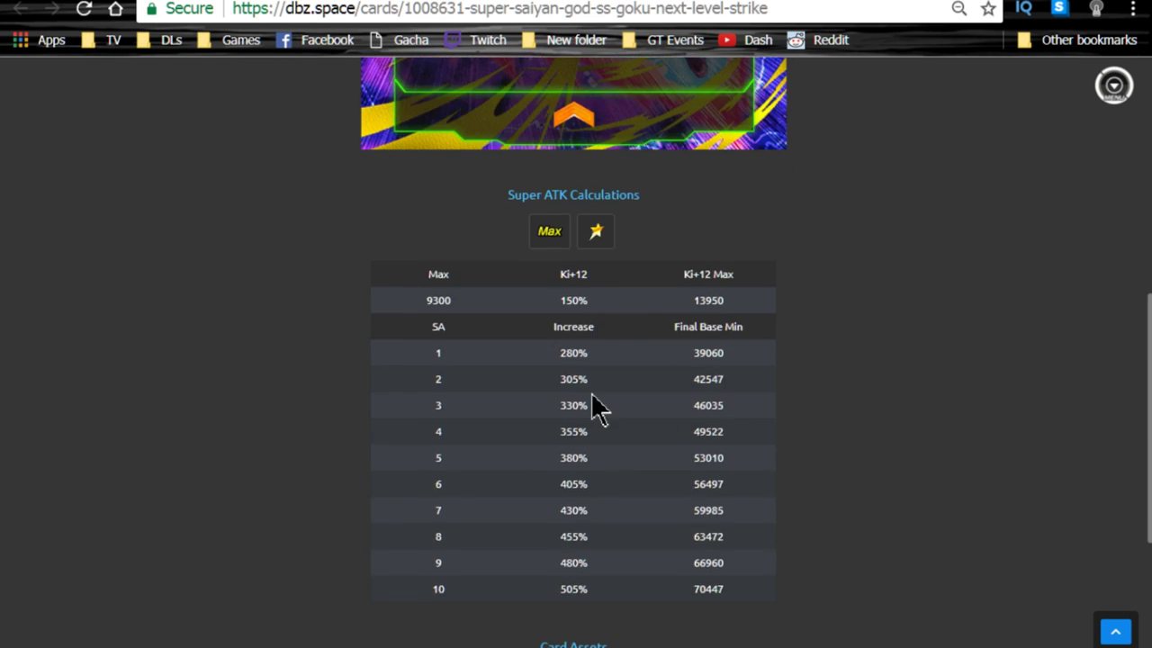
drag(431, 326, 769, 595)
key(ctrl+Tab)
scroll(690, 393, down, 2)
scroll(681, 396, up, 2)
drag(752, 496, 689, 445)
Compare the HP, ATK and DEF shown on the two Goku cards, ending at Burning to the Last's Super ATK Calculations
key(ctrl+shift+Tab)
scroll(733, 386, up, 5)
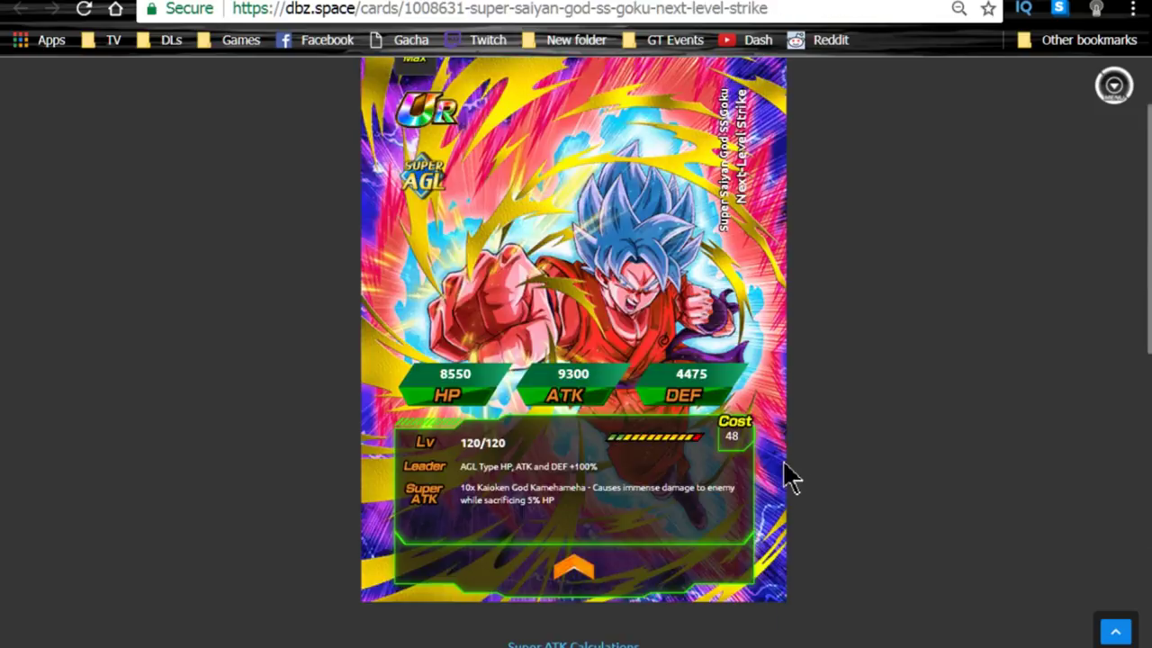
key(ctrl+Tab)
scroll(797, 612, up, 5)
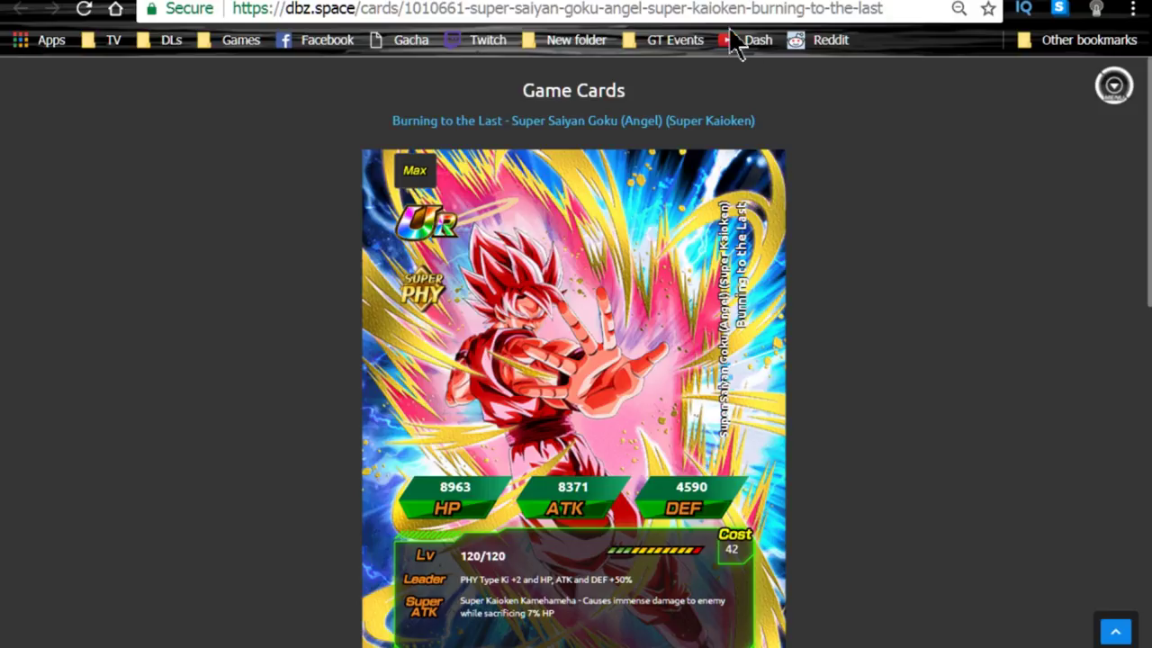
scroll(756, 320, down, 7)
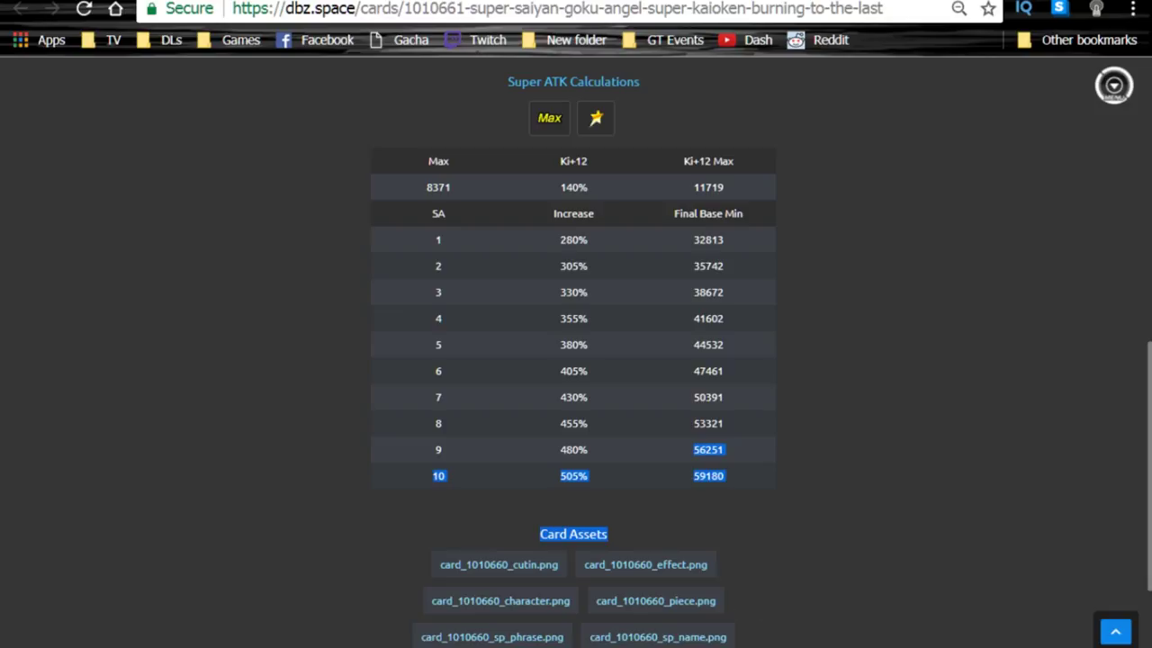
Switch to the Google Sheets damage comparison and set the multipliers in B2 and F2 to 2
key(ctrl+Tab)
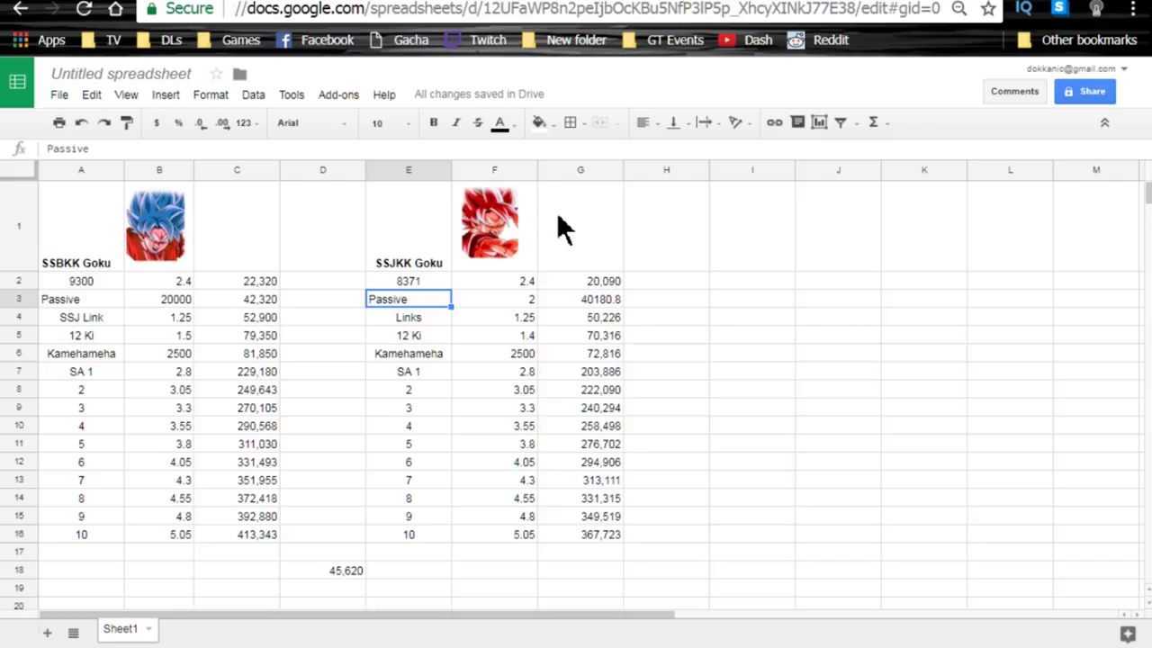
click(150, 282)
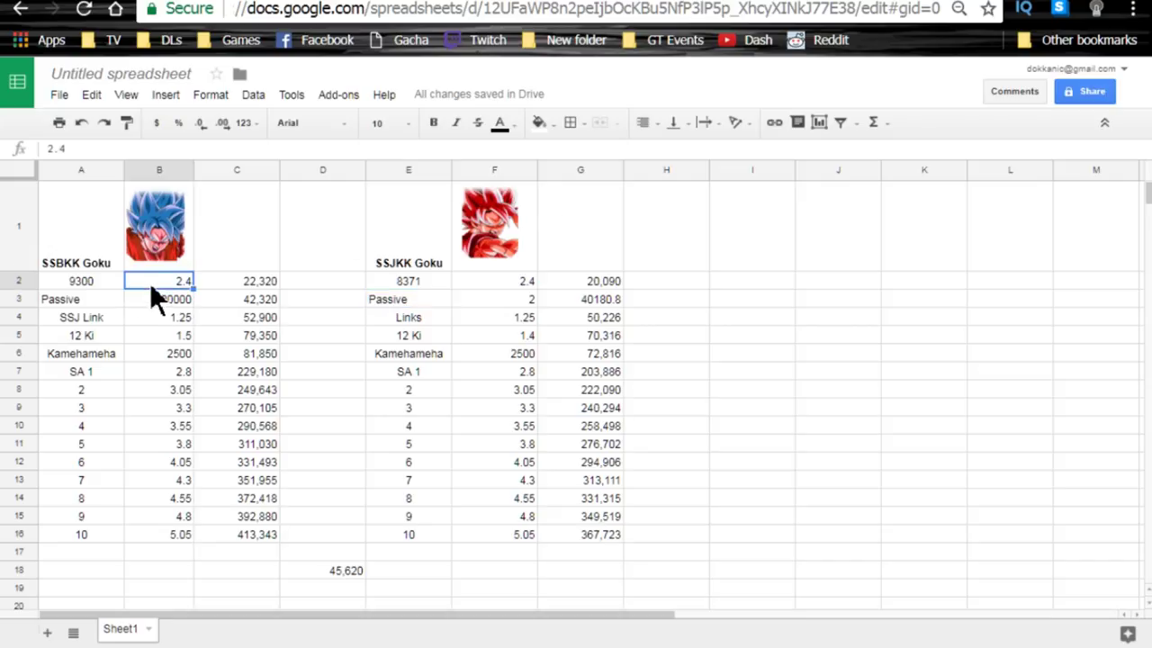
text(2)
key(Return)
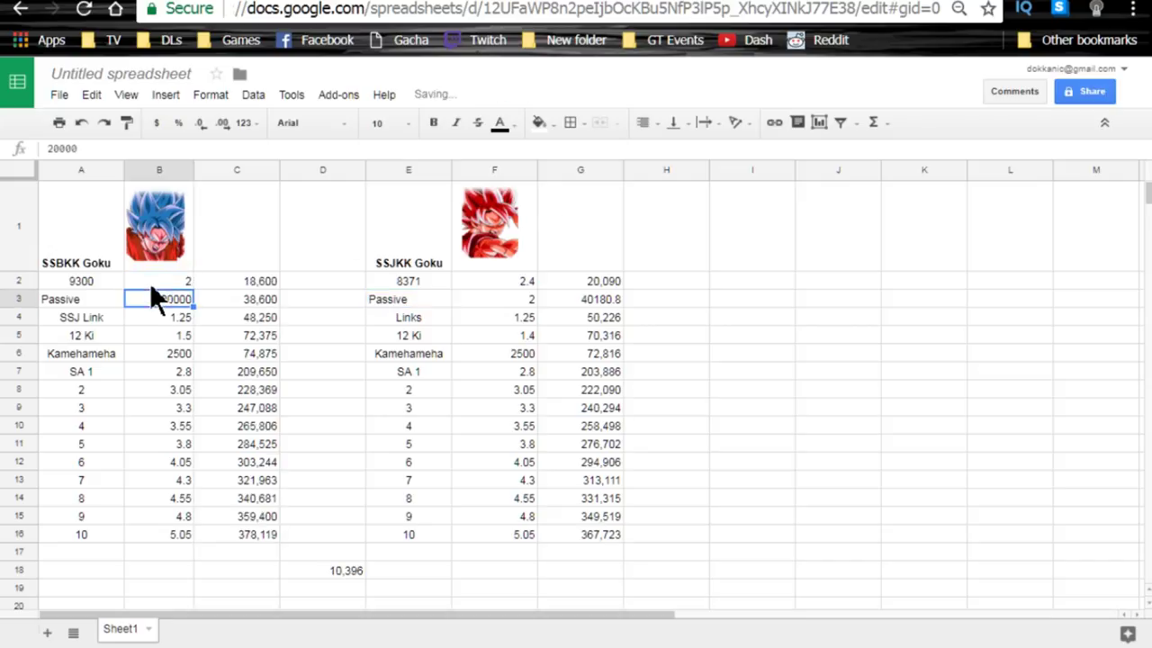
click(492, 281)
text(2)
key(Return)
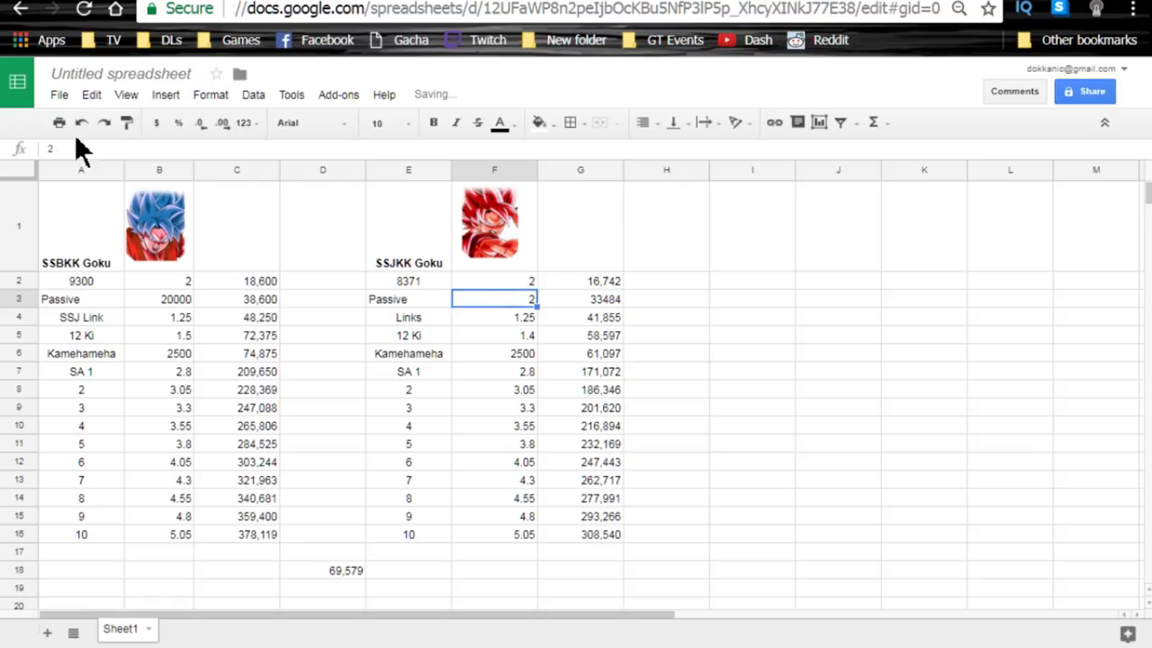
Inspect both Gokus' base ATK multipliers and passive values, including the formulas in G2 and C3
click(191, 268)
click(177, 306)
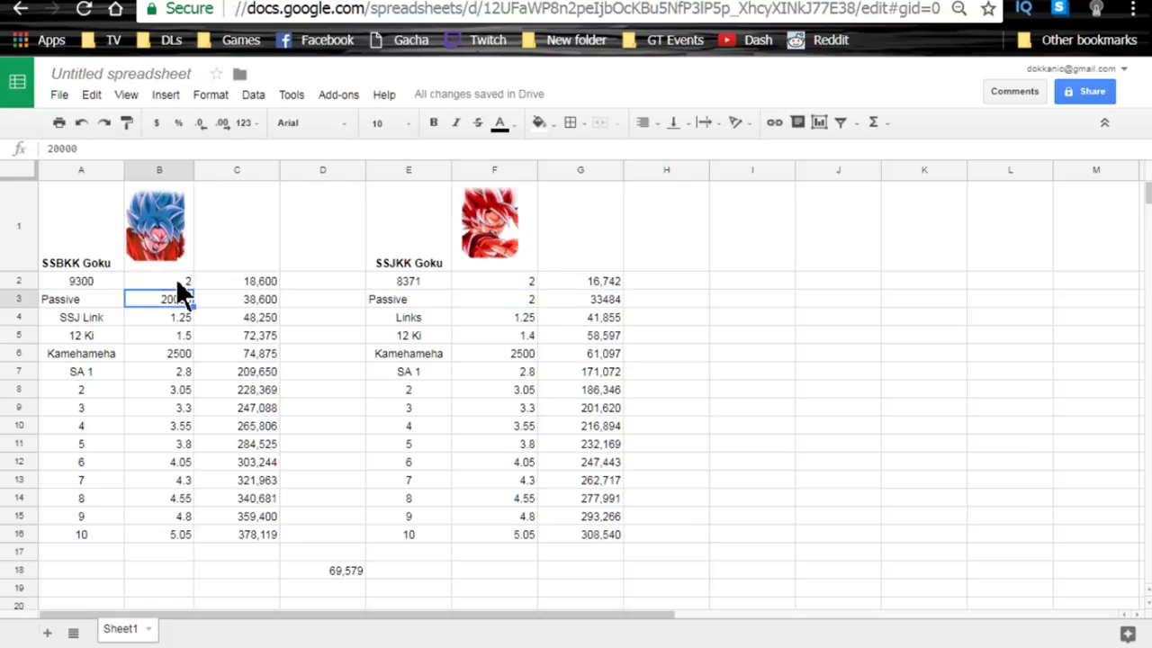
click(176, 282)
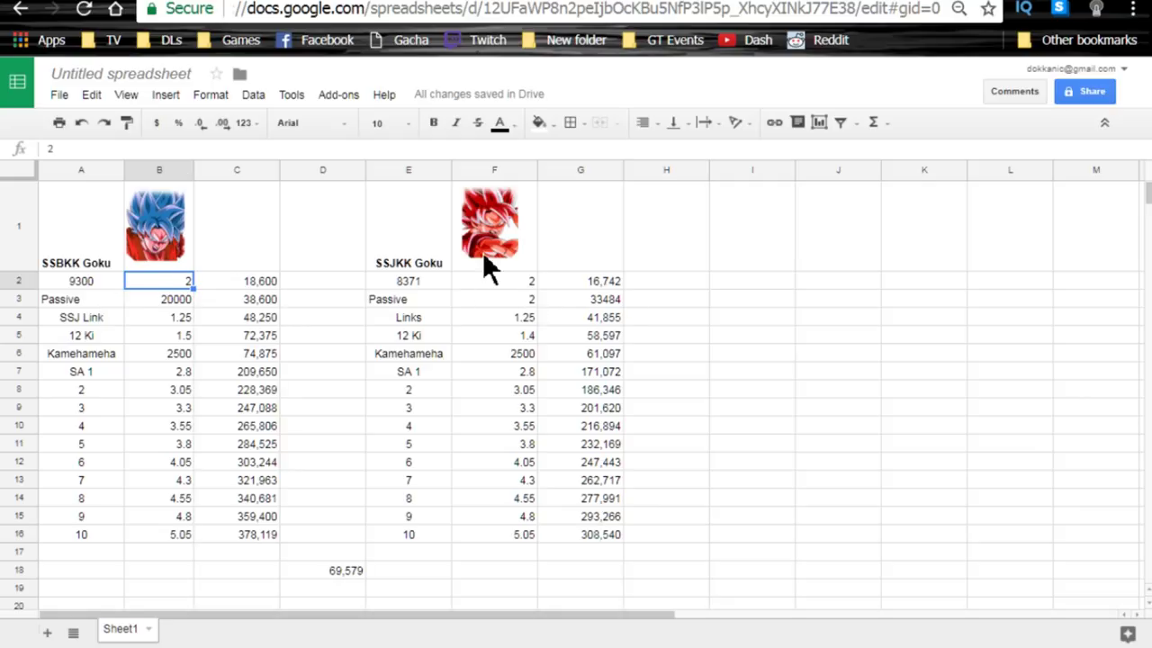
click(504, 280)
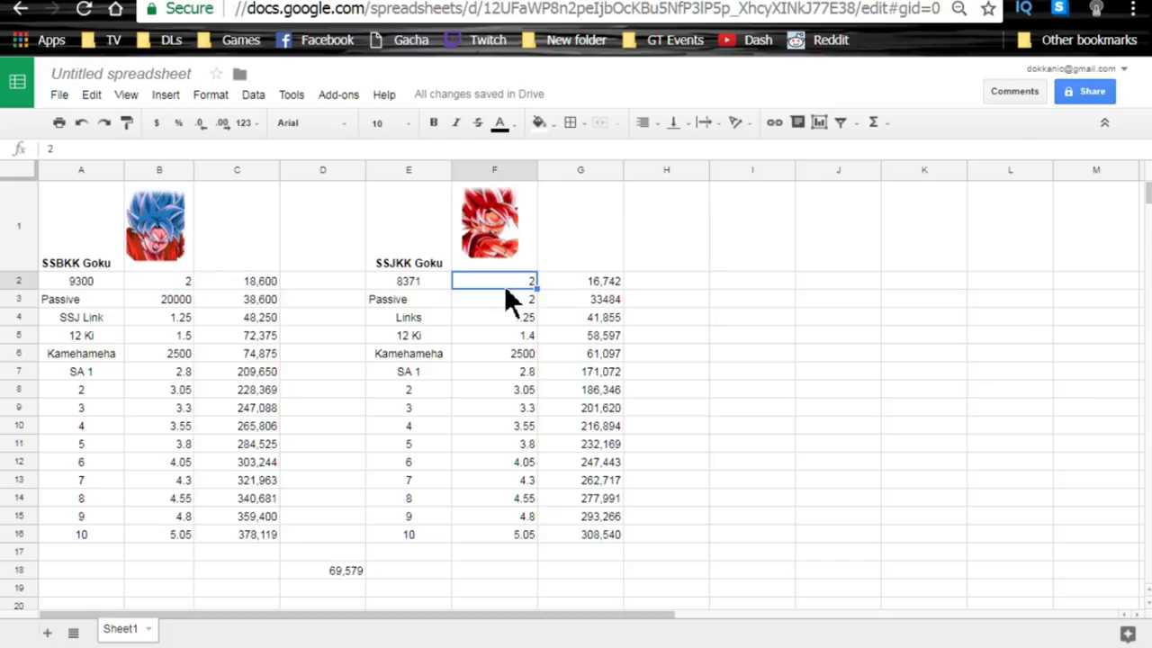
click(591, 286)
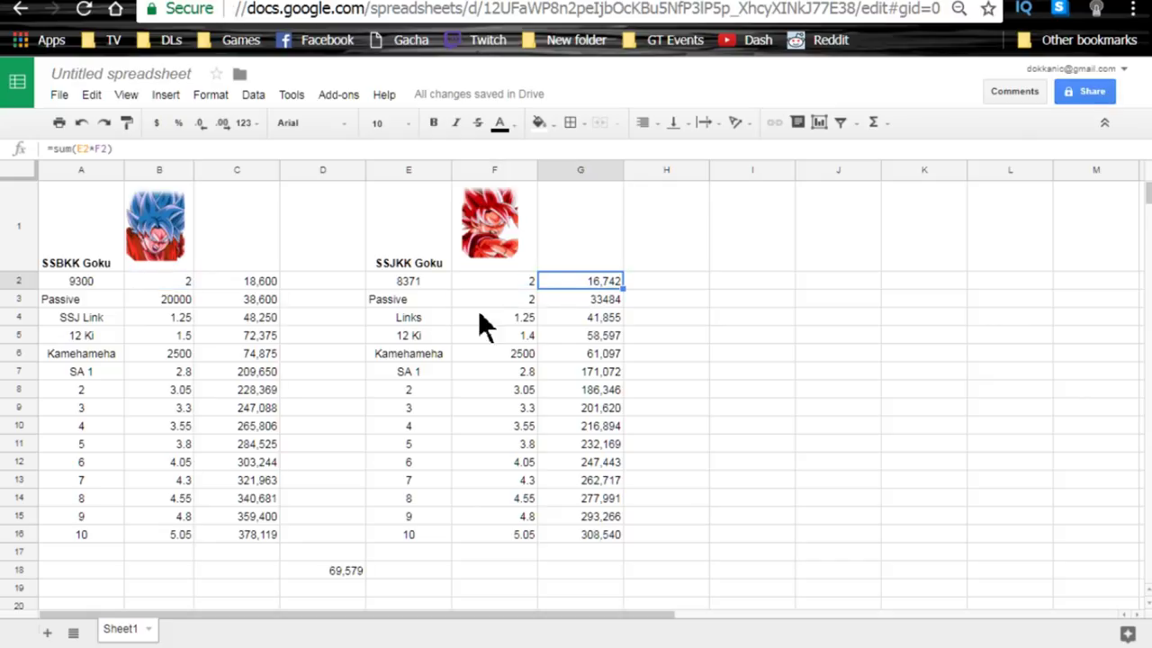
click(504, 300)
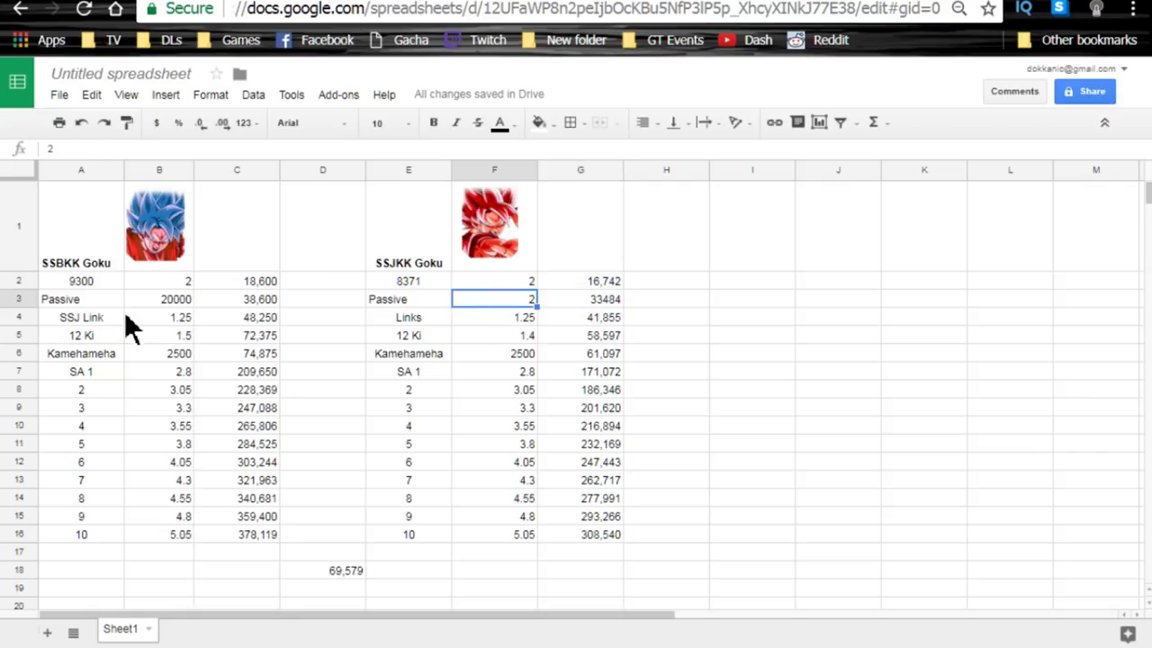
click(240, 299)
double_click(231, 297)
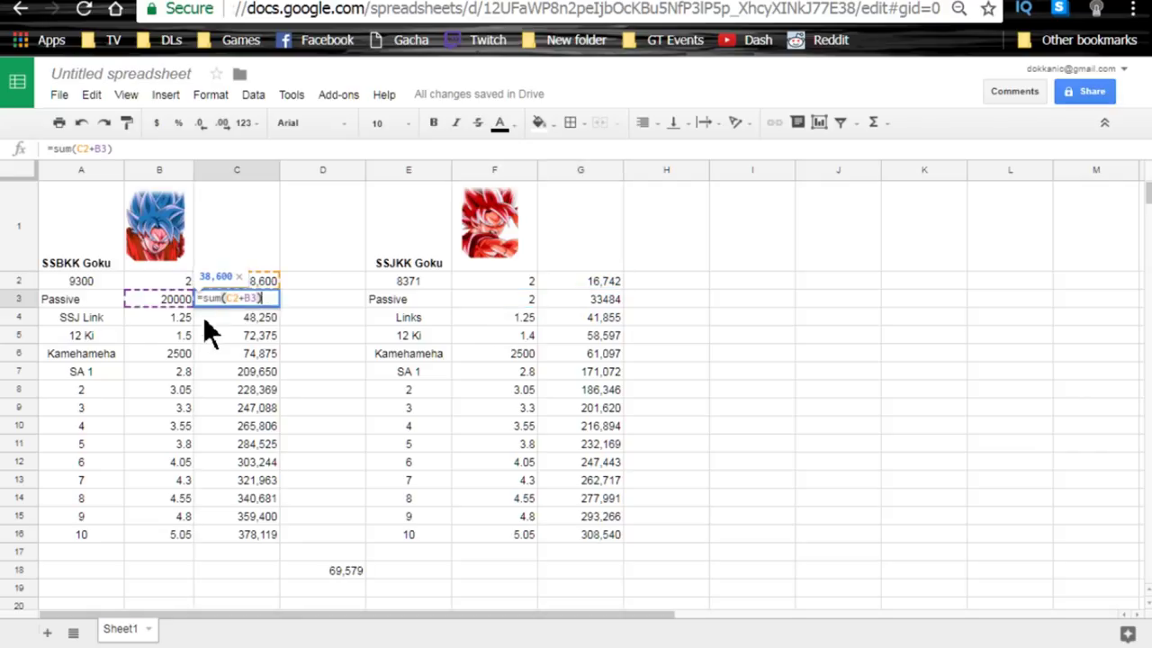
click(493, 321)
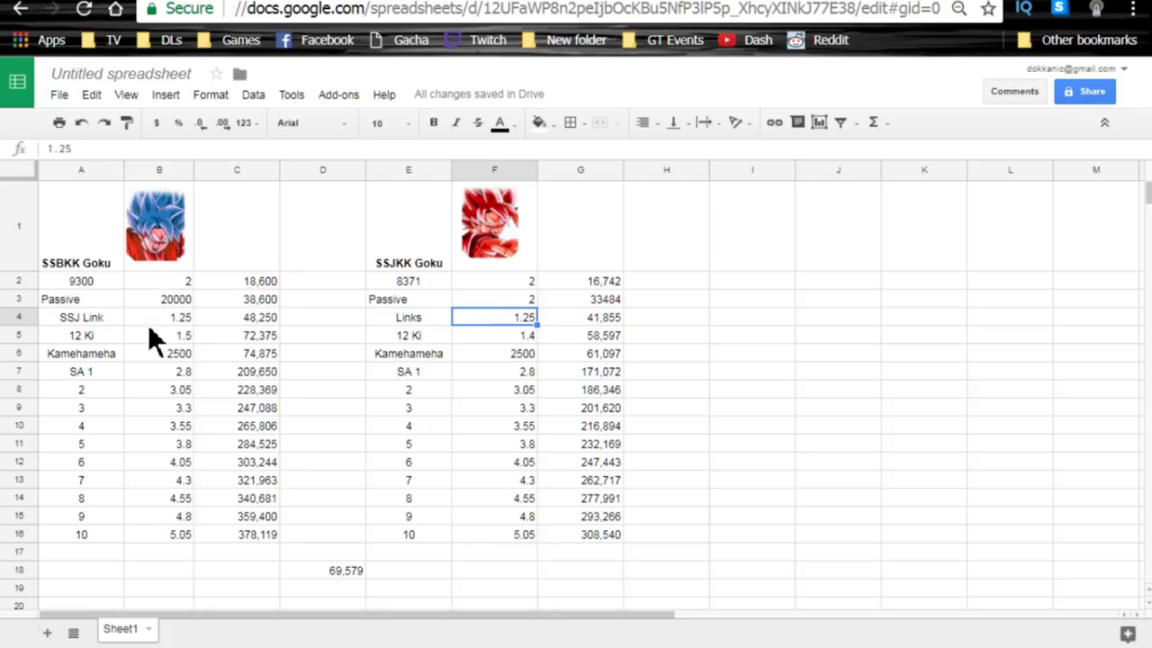
Shorten the "SSJ Link" label in A4 to "Link"
click(95, 325)
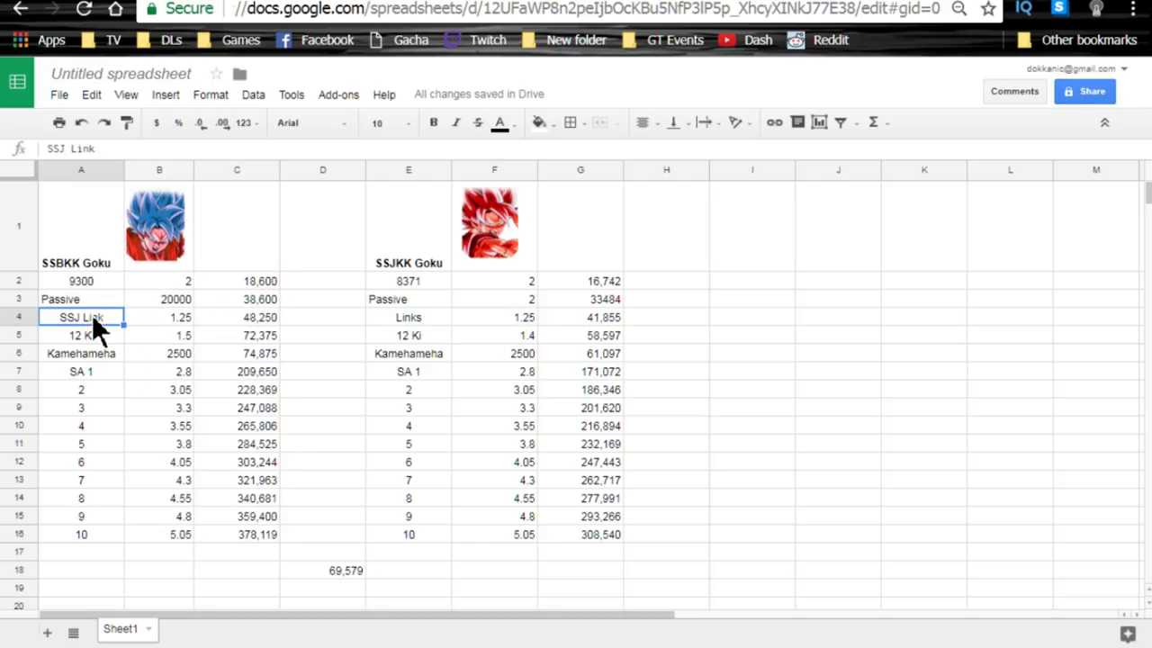
double_click(75, 318)
click(90, 316)
key(BackSpace)
key(BackSpace)
key(BackSpace)
key(BackSpace)
key(Return)
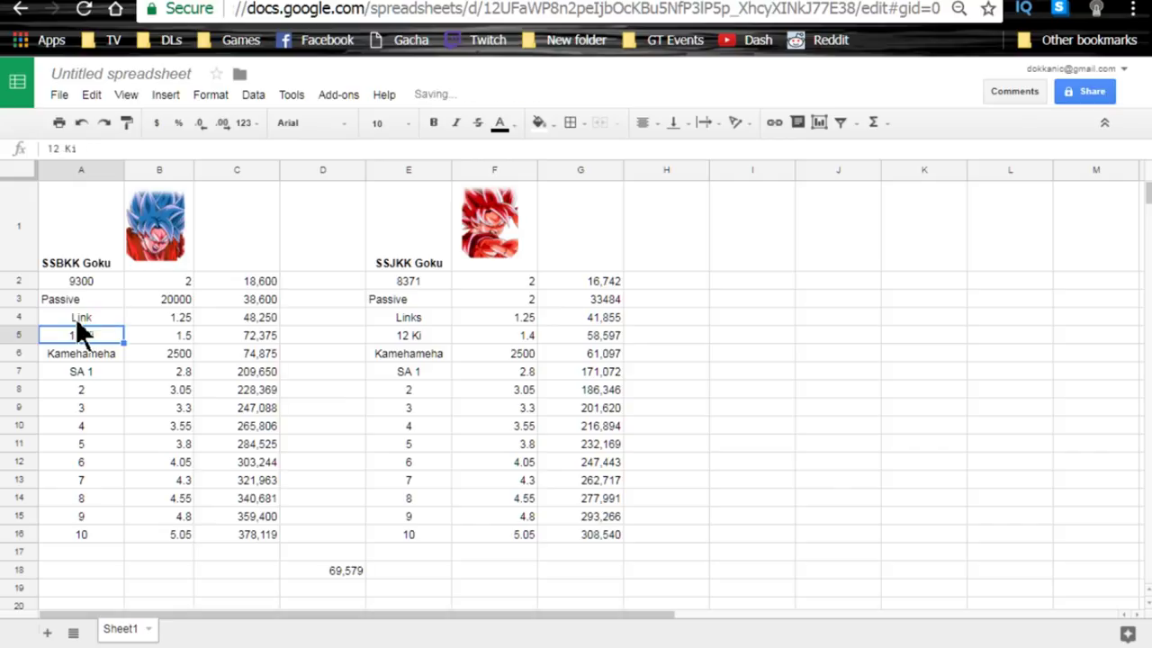
Review the link, 12 Ki and Kamehameha values, and SSBKK Goku's super attack results down to level 10 in C16
click(183, 318)
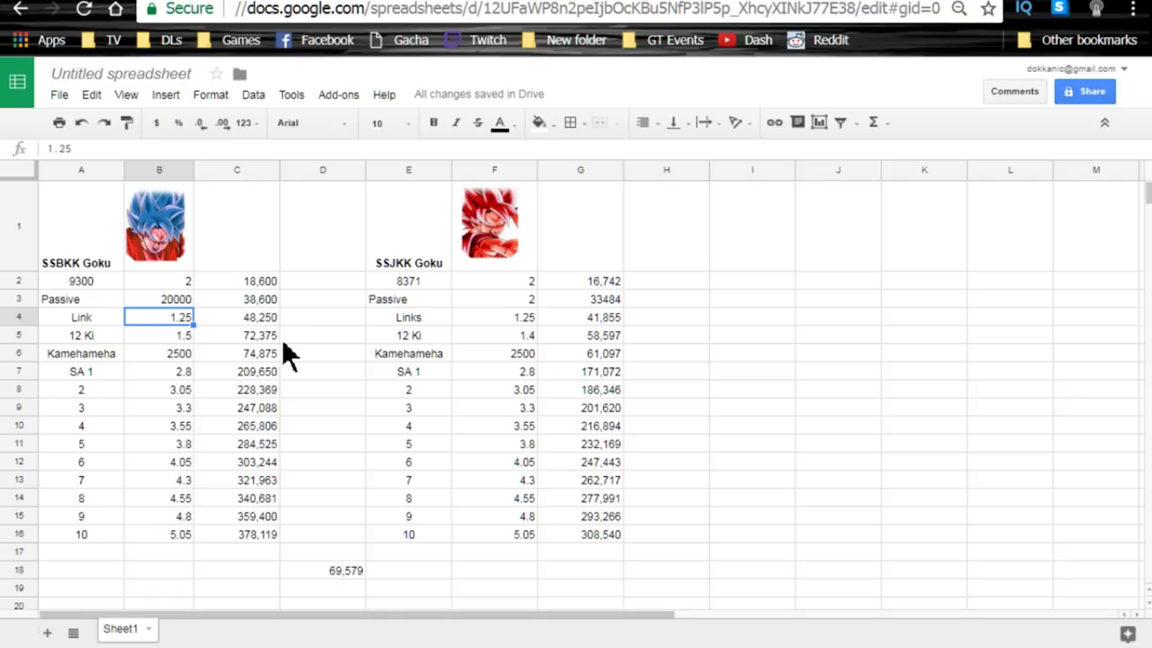
click(176, 335)
click(507, 318)
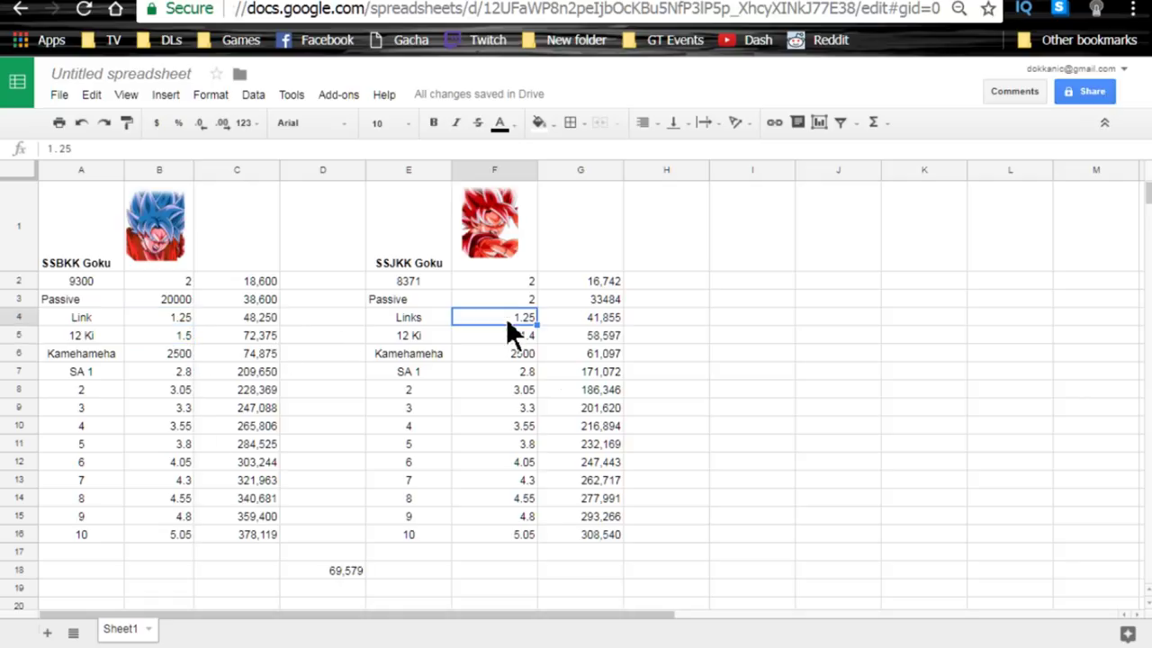
click(475, 353)
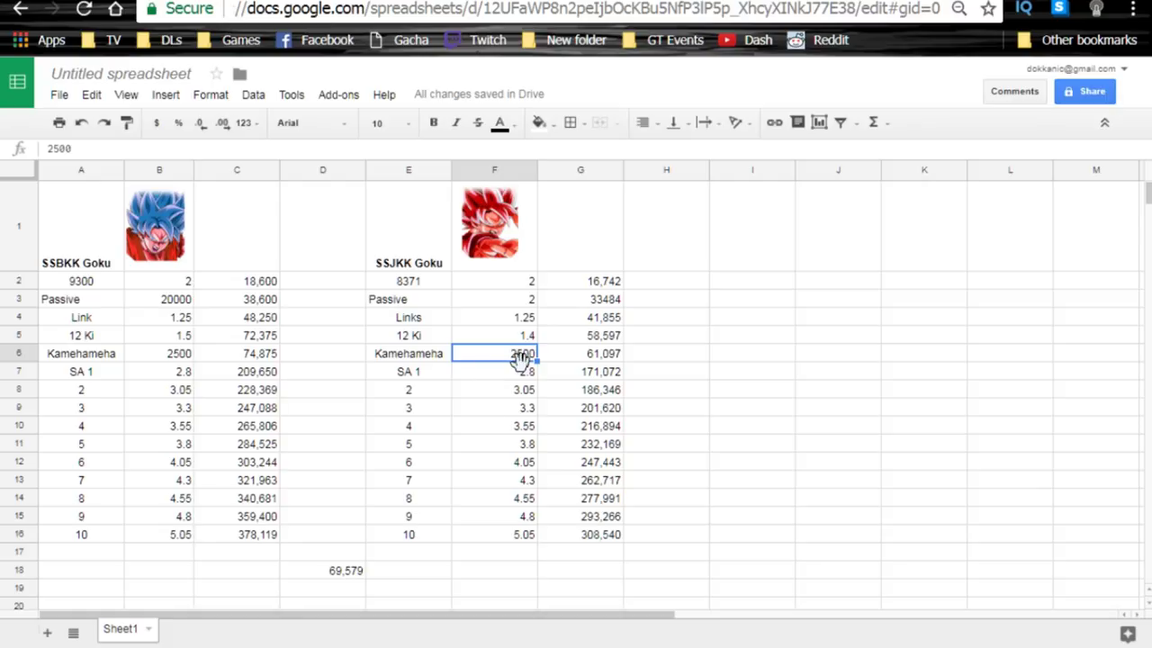
drag(178, 370, 239, 534)
click(240, 534)
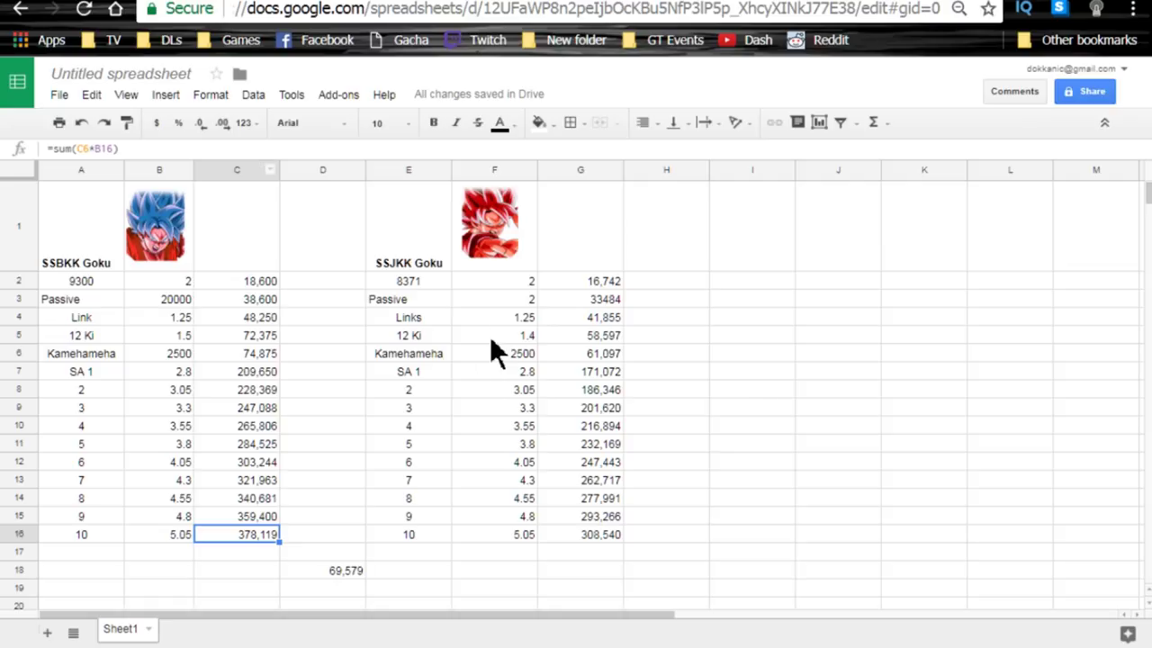
Compare the super attack damage of both Gokus up to level 10, including the C16 minus G16 difference in D18
click(578, 461)
click(475, 222)
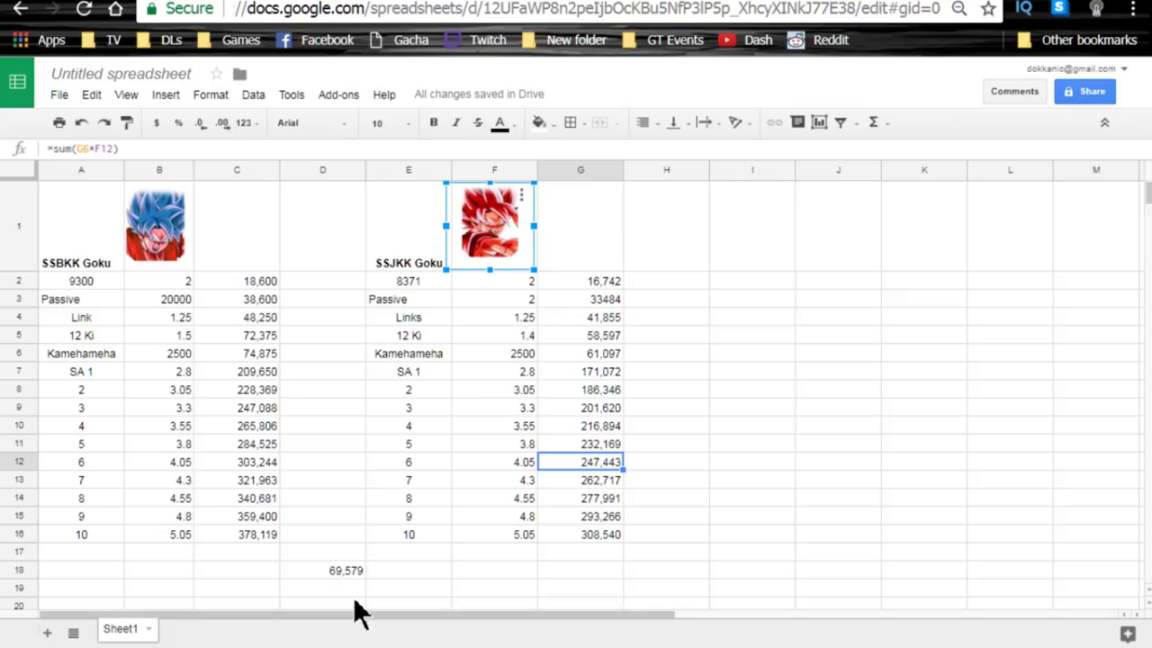
drag(269, 525, 276, 281)
click(249, 499)
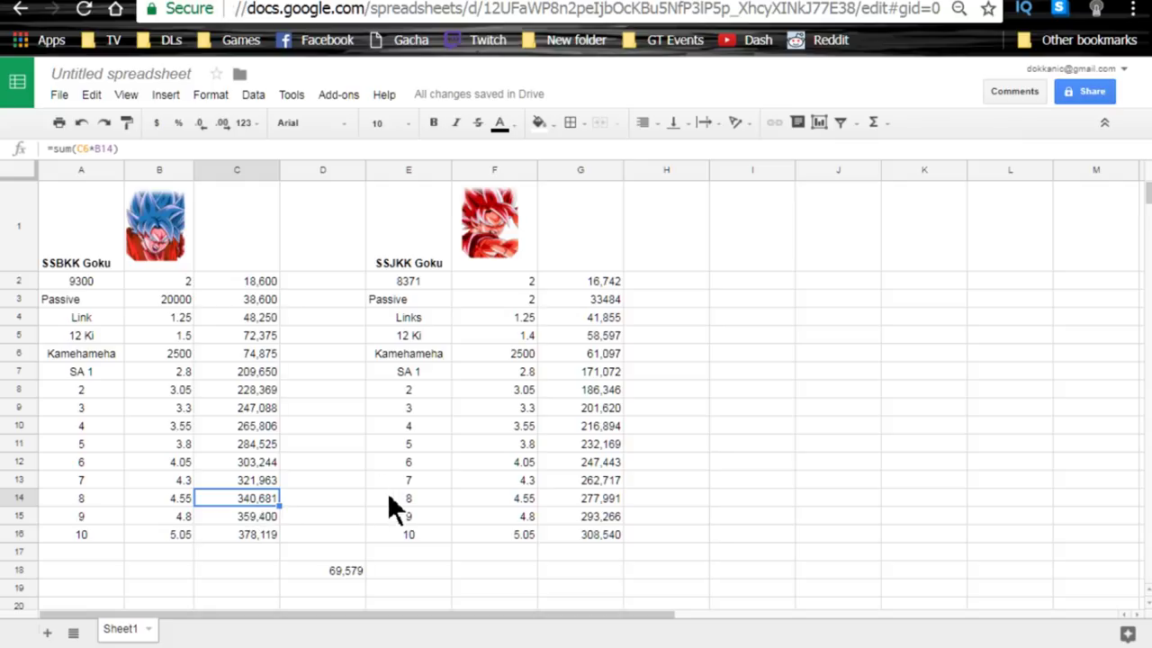
click(241, 538)
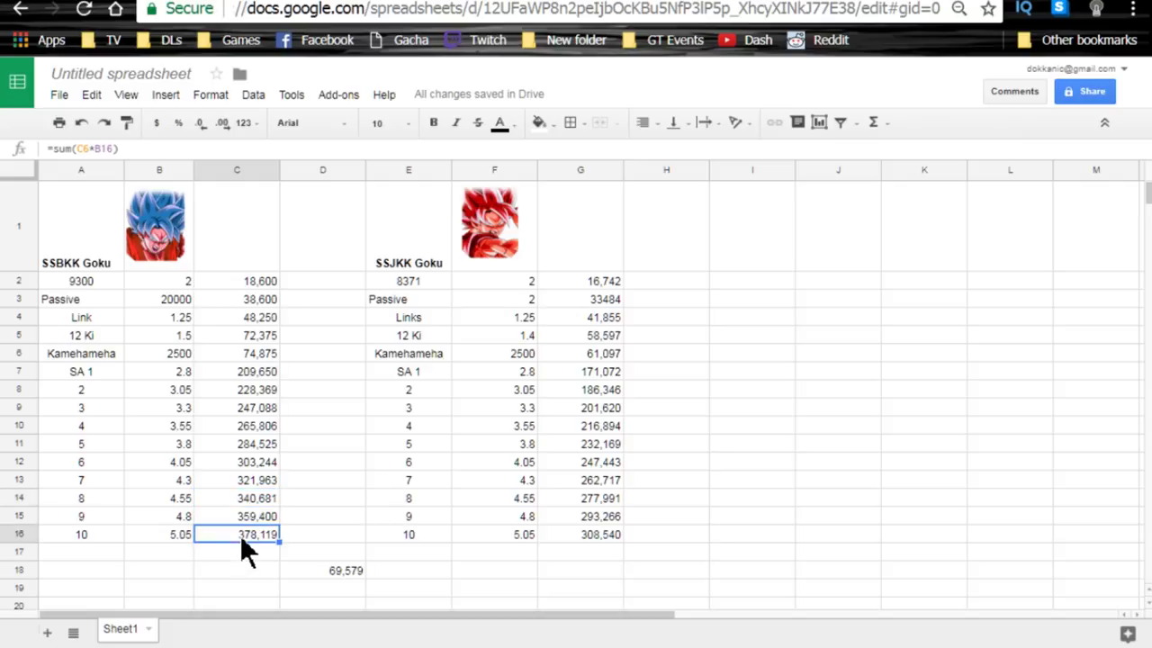
click(338, 571)
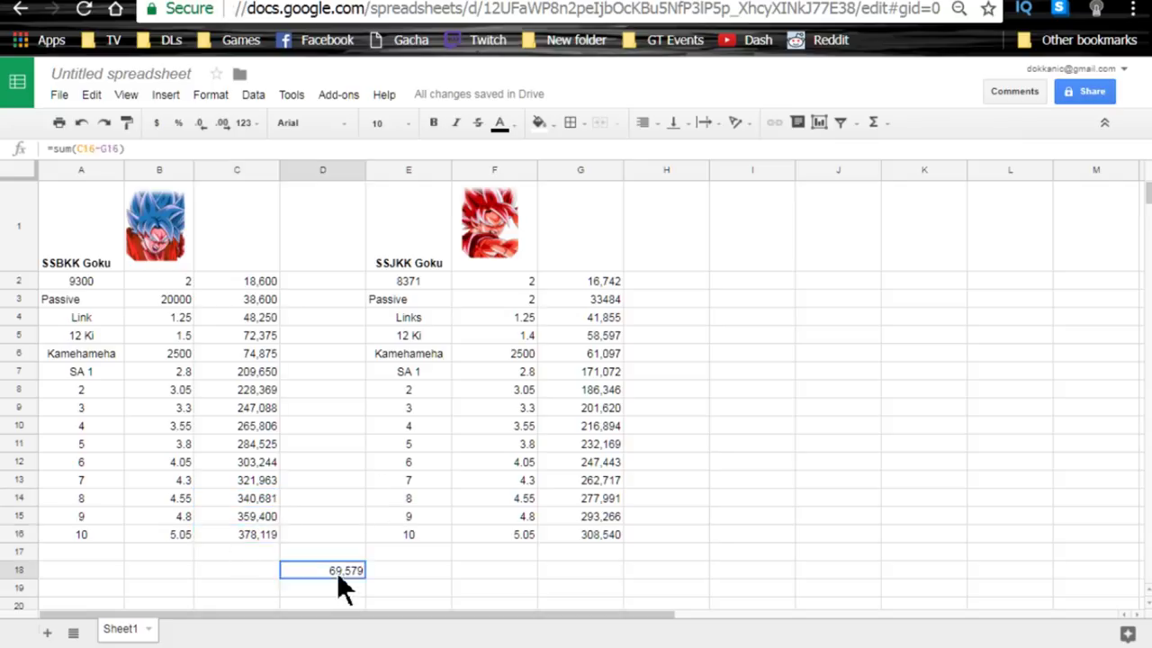
click(258, 522)
click(257, 536)
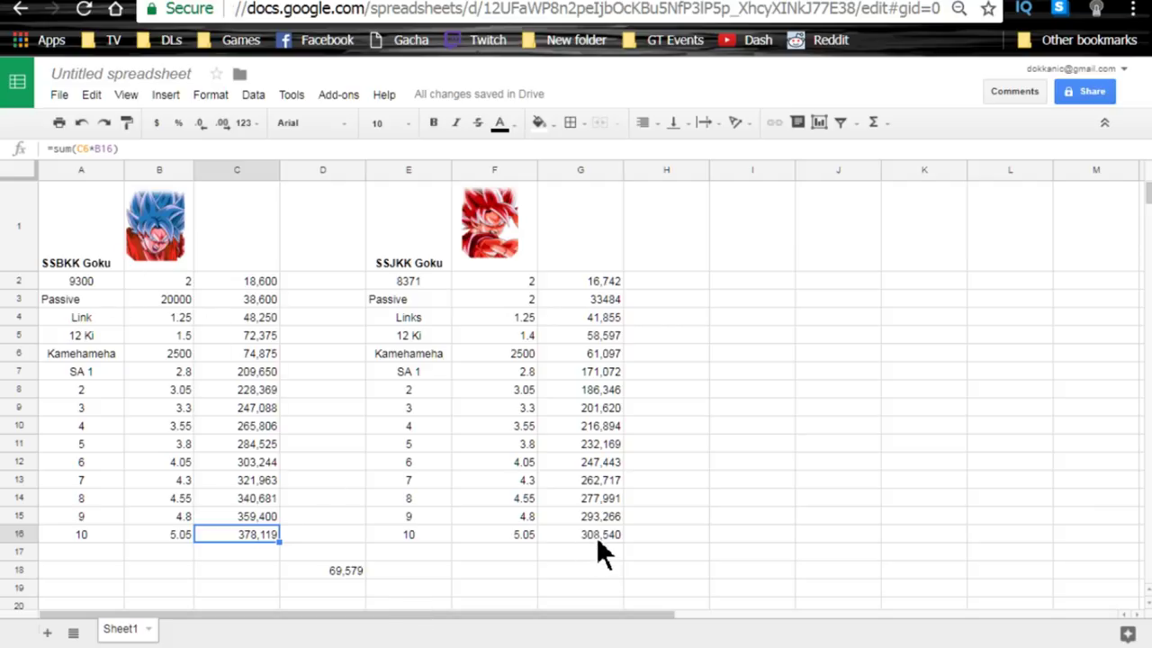
Set SSBKK Goku's base ATK in A2 to 11300
key(ctrl+Home)
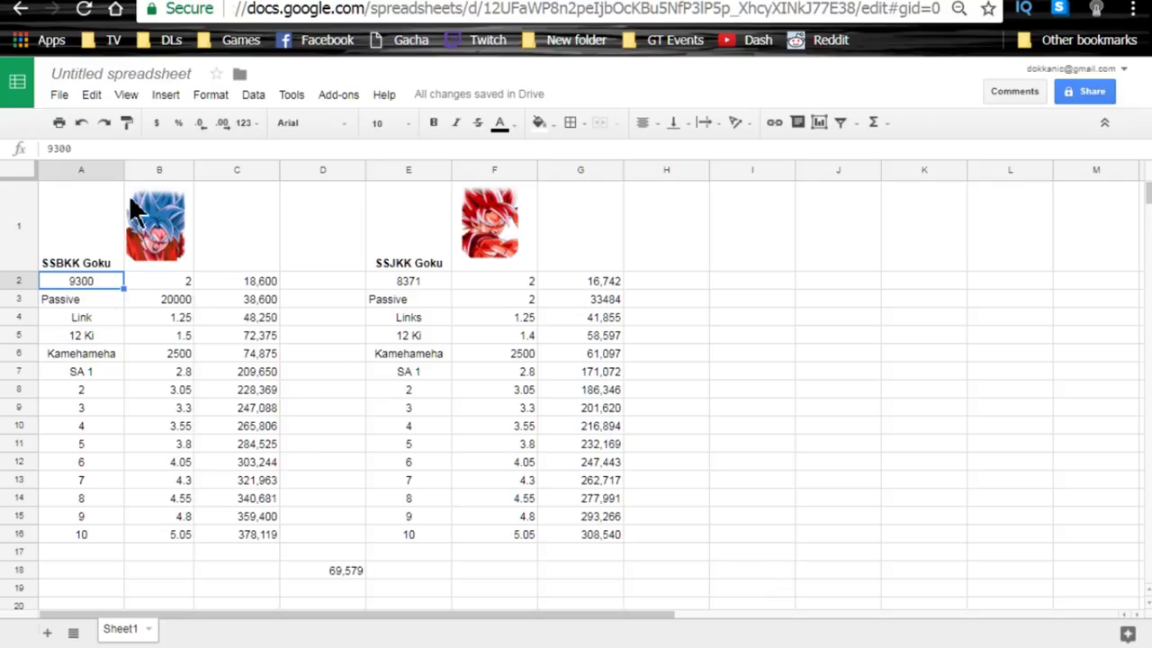
double_click(96, 282)
key(BackSpace)
text(11)
key(Return)
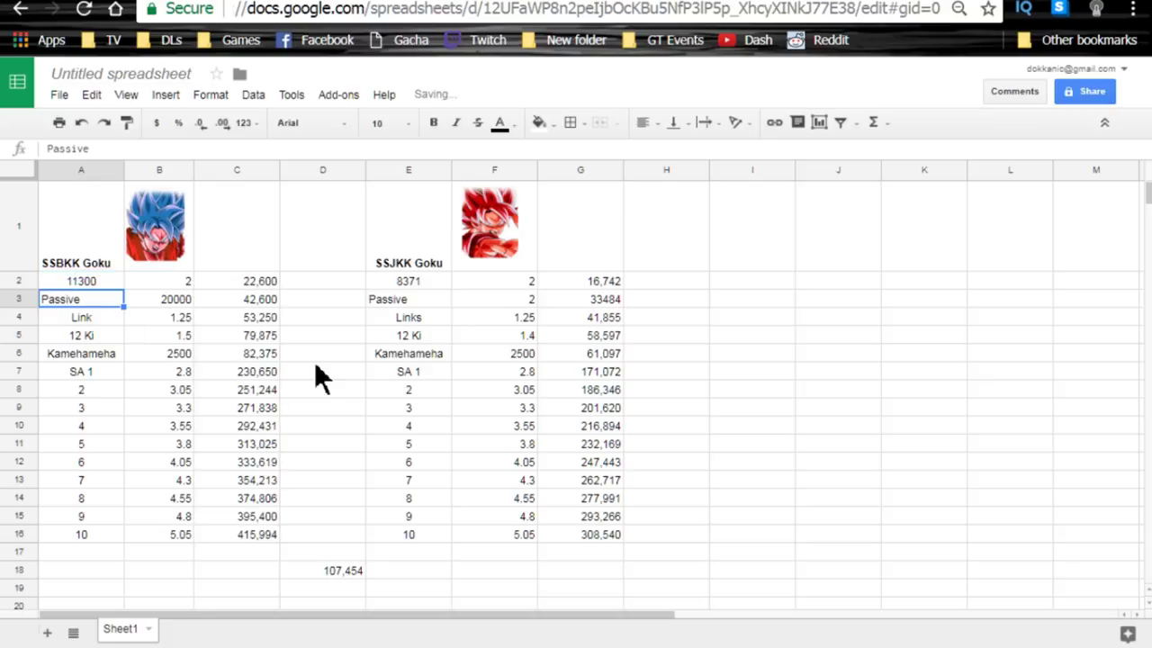
Set SSJKK Goku's base ATK in E2 to 10371 and check the damage difference in D18
double_click(403, 282)
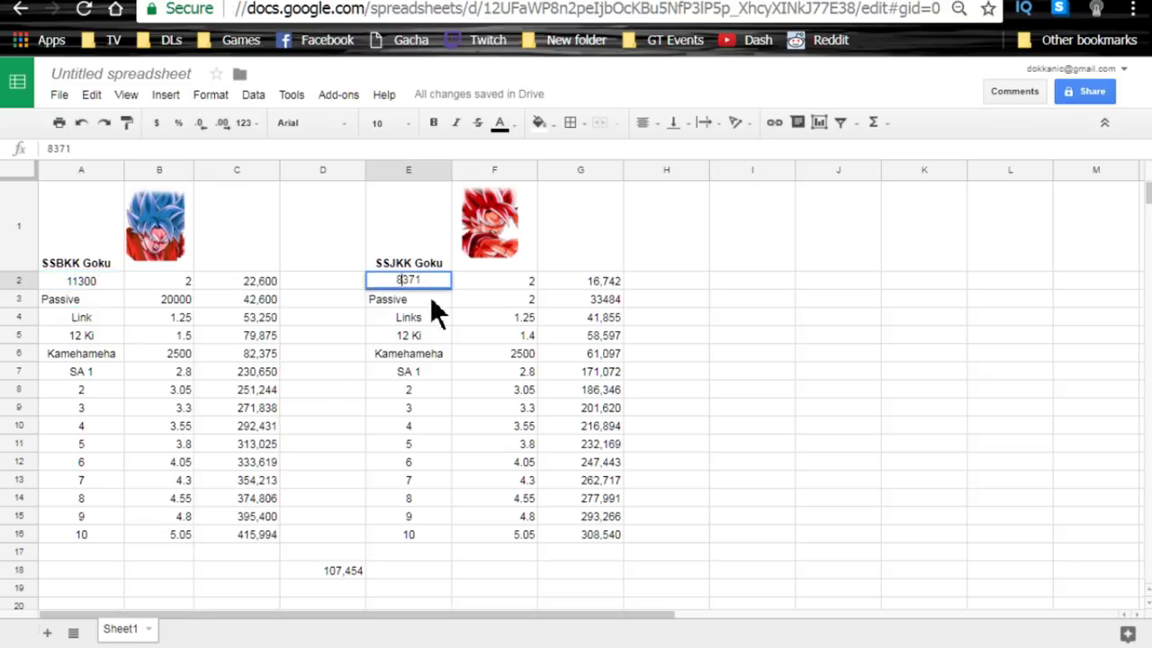
key(BackSpace)
text(10)
key(Return)
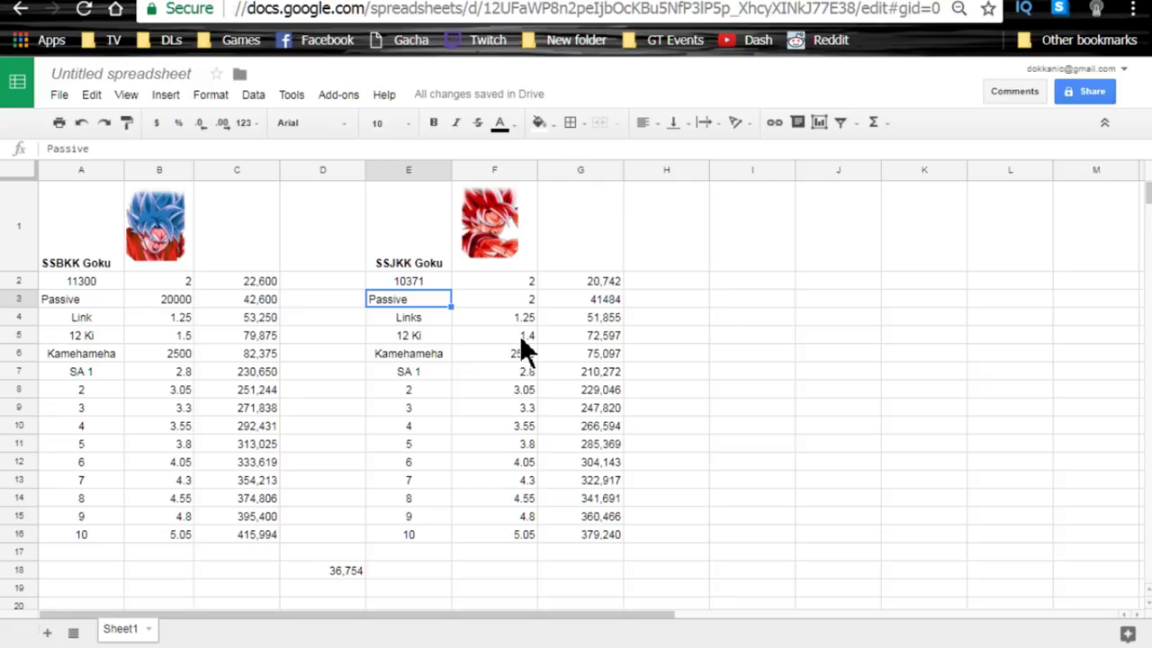
click(327, 566)
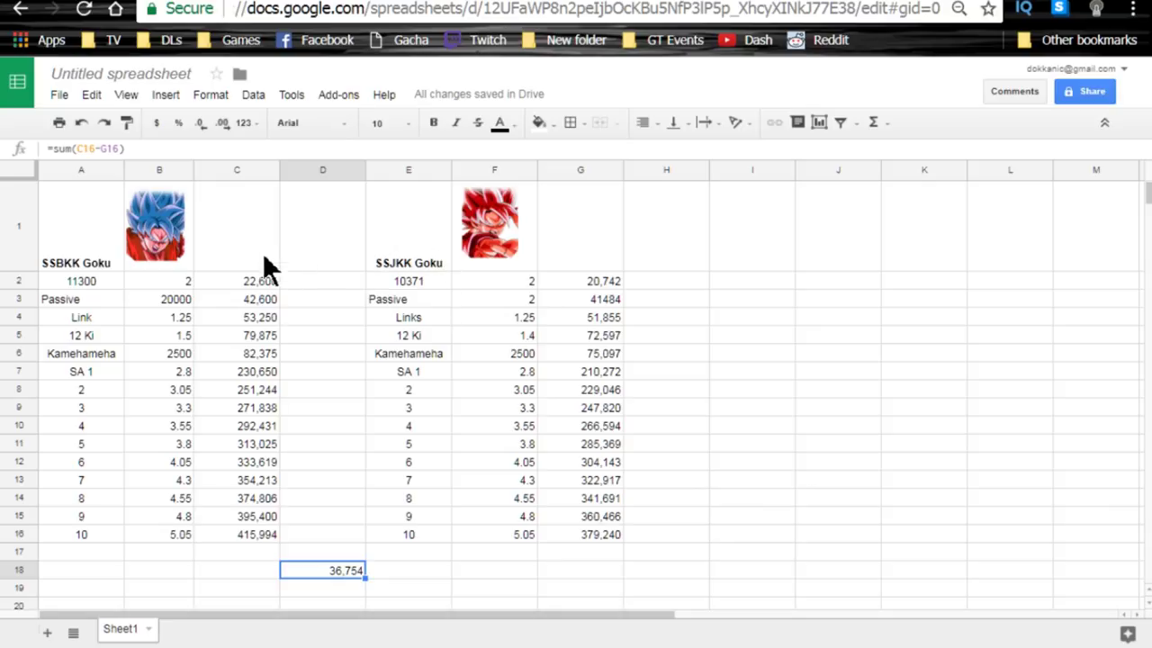
Set the ATK multipliers of both Gokus in B2 and F2 to 2.4
click(183, 282)
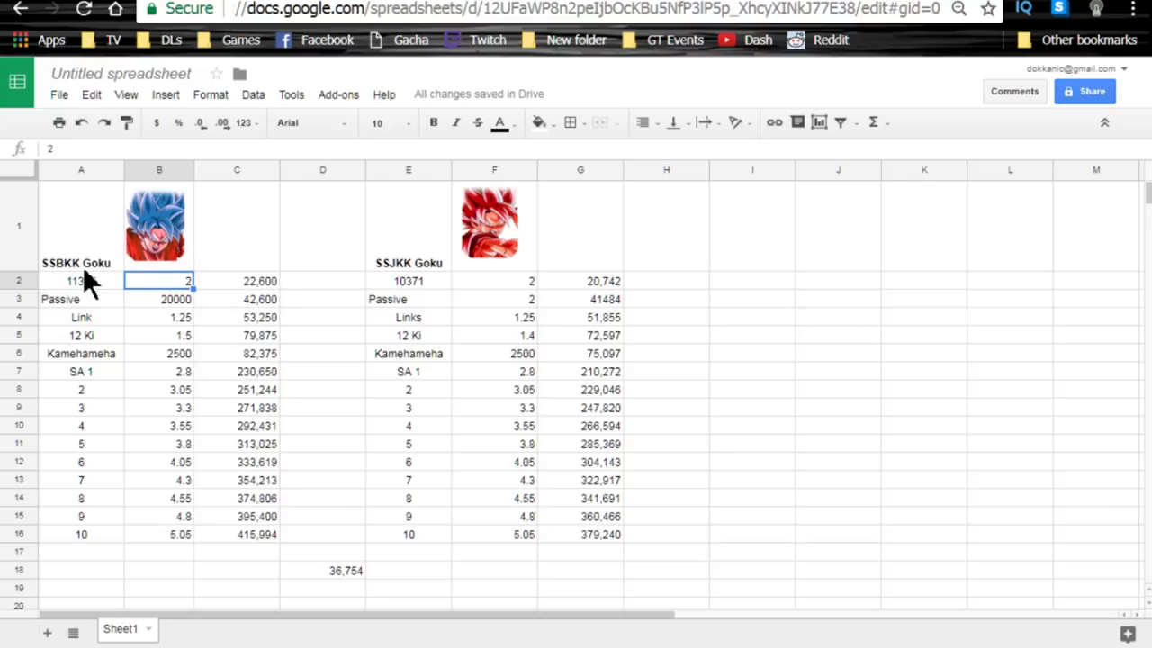
double_click(158, 283)
text(.5)
key(BackSpace)
text(4)
key(Return)
click(513, 281)
double_click(514, 281)
text(.4)
key(Return)
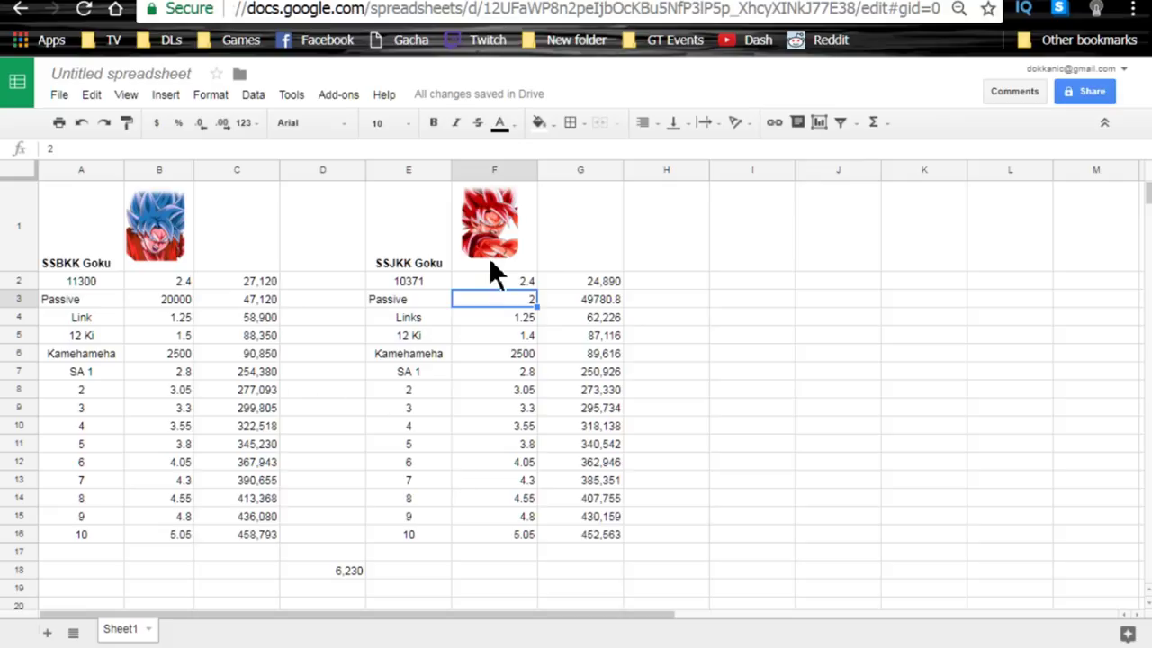
click(166, 285)
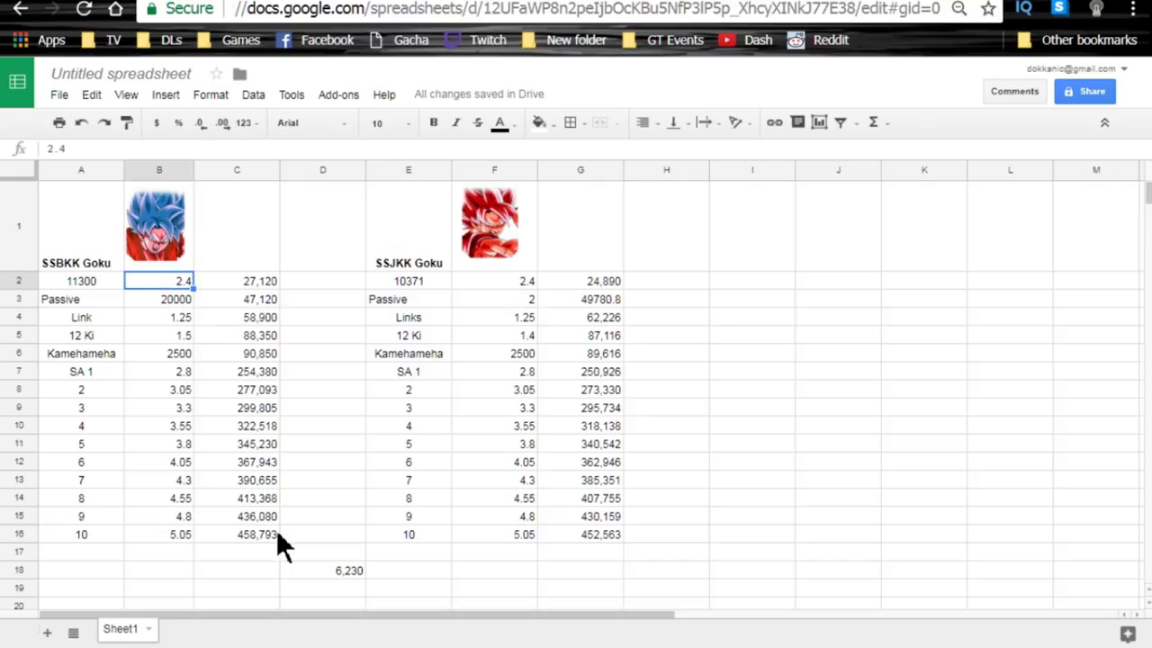
click(164, 251)
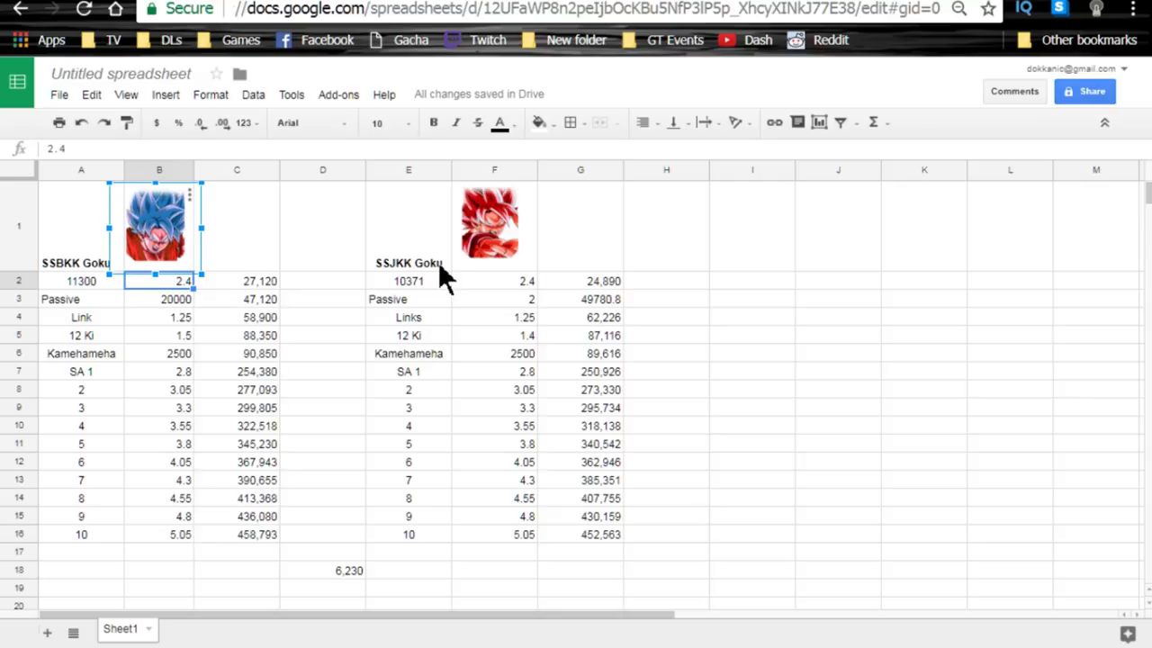
click(583, 577)
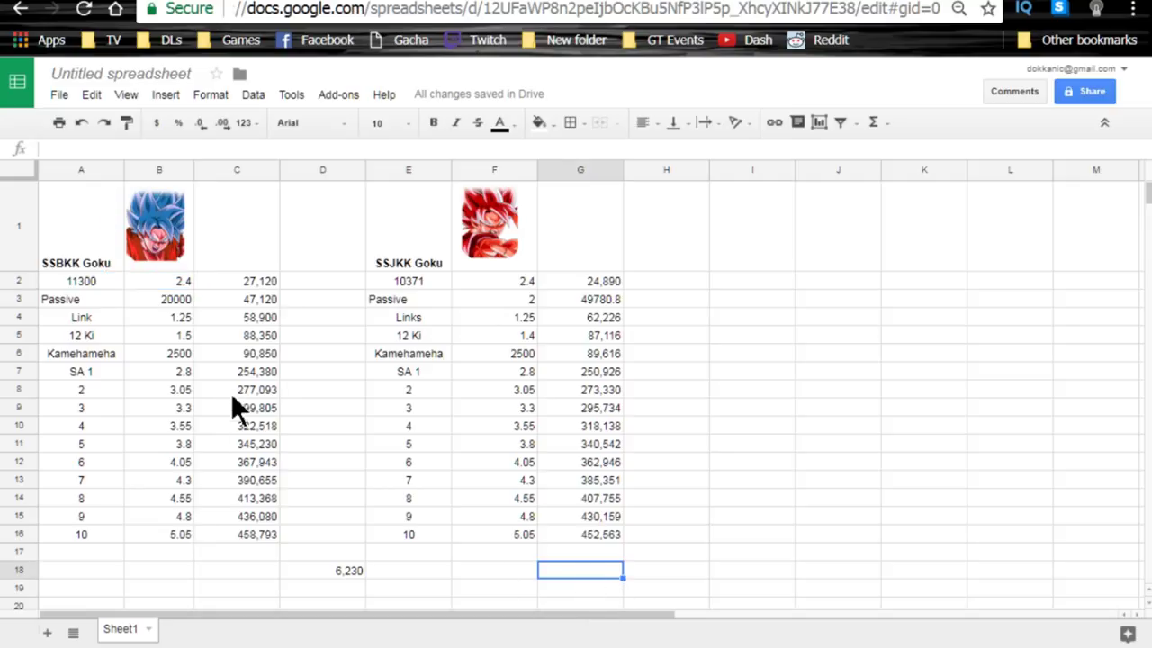
click(174, 249)
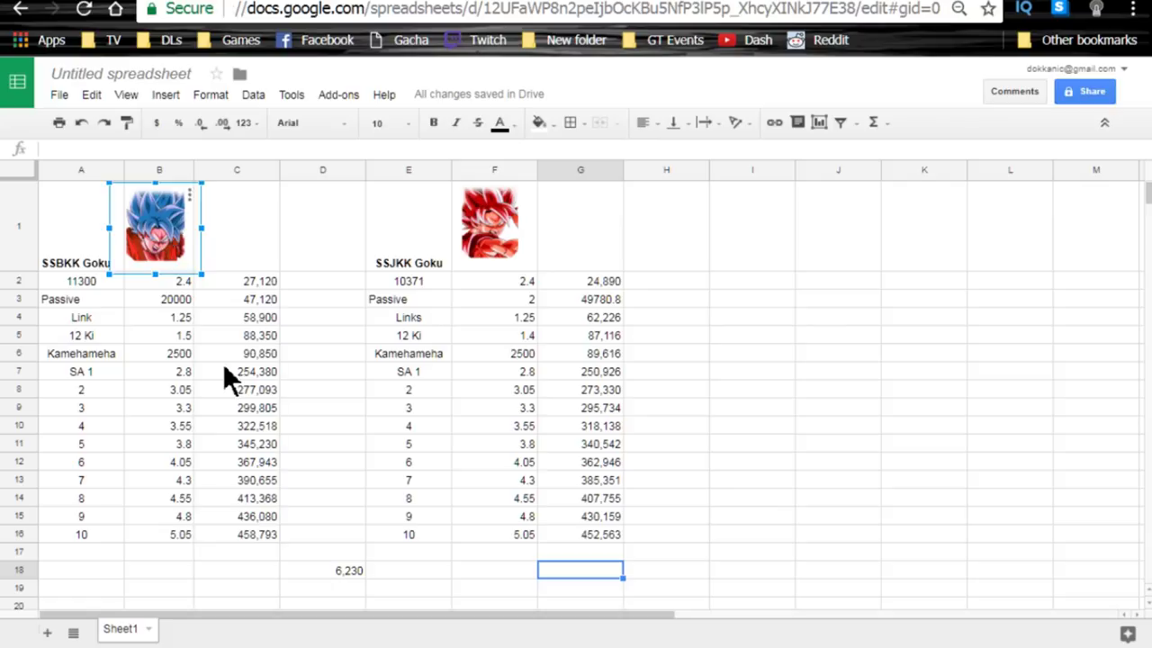
click(483, 245)
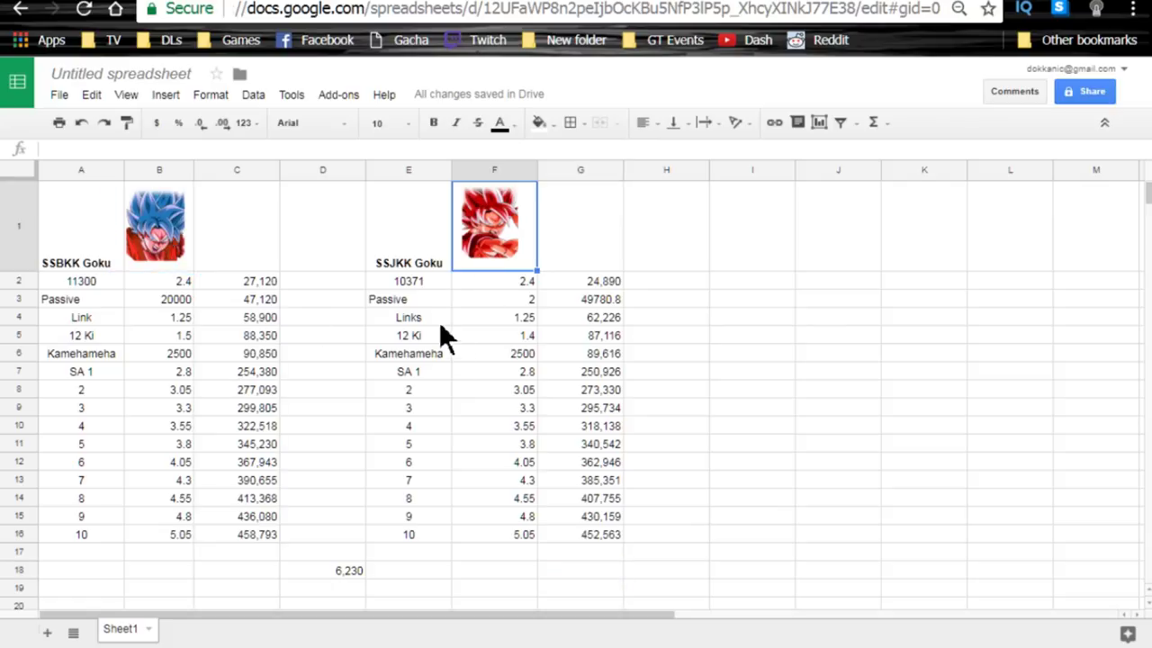
Raise SSJKK Goku's base ATK in E2 to 11371
double_click(400, 278)
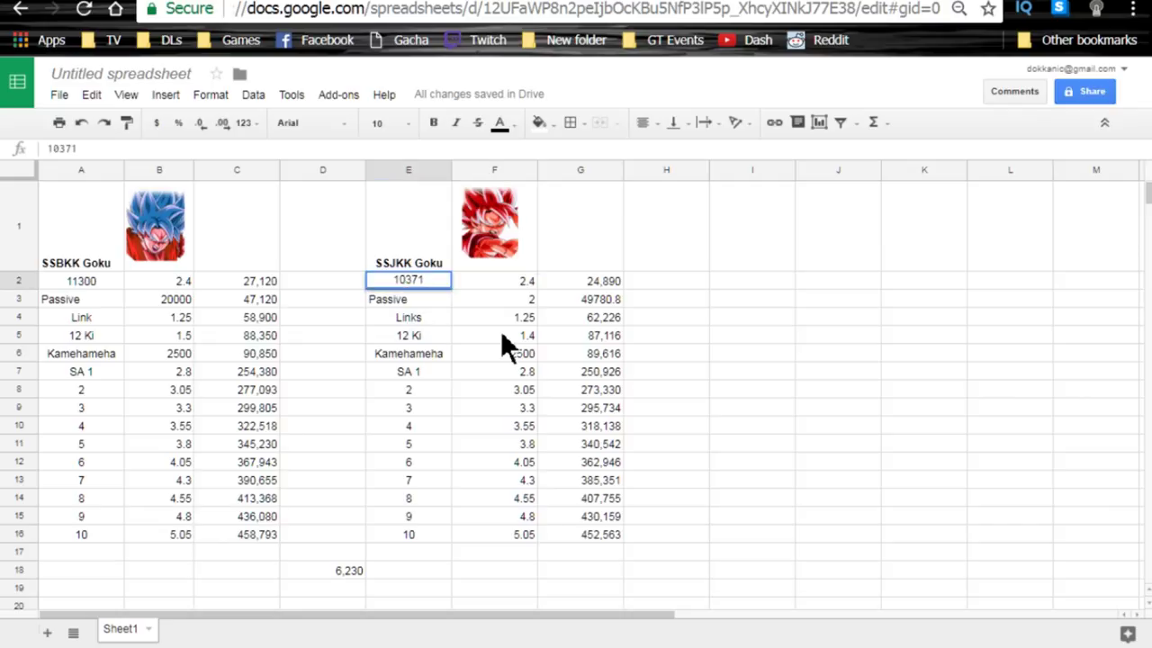
key(Left)
key(Left)
key(Left)
key(BackSpace)
text(1)
key(Return)
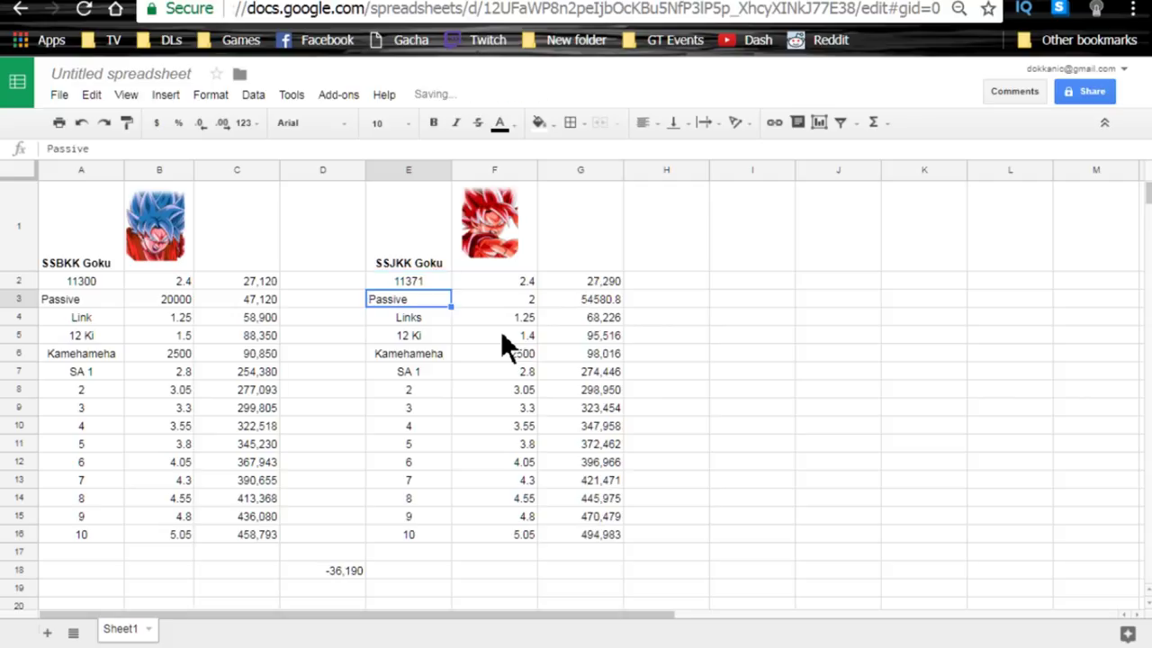
Raise SSBKK Goku's base ATK in A2 to 12300
double_click(80, 275)
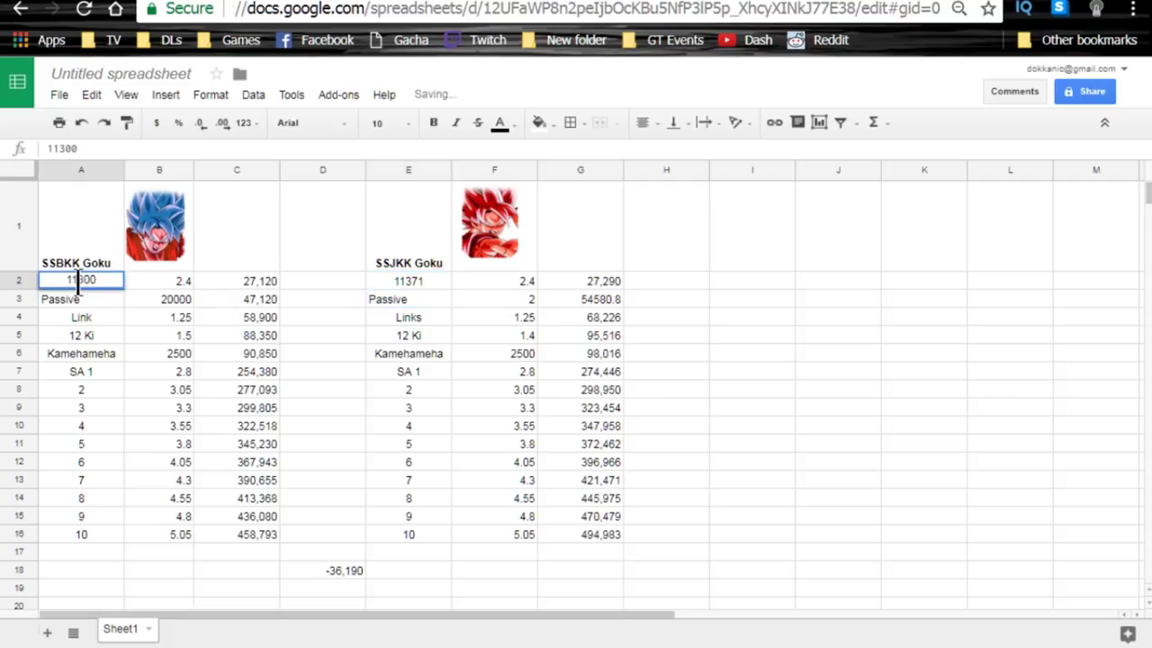
key(BackSpace)
text(2)
key(Return)
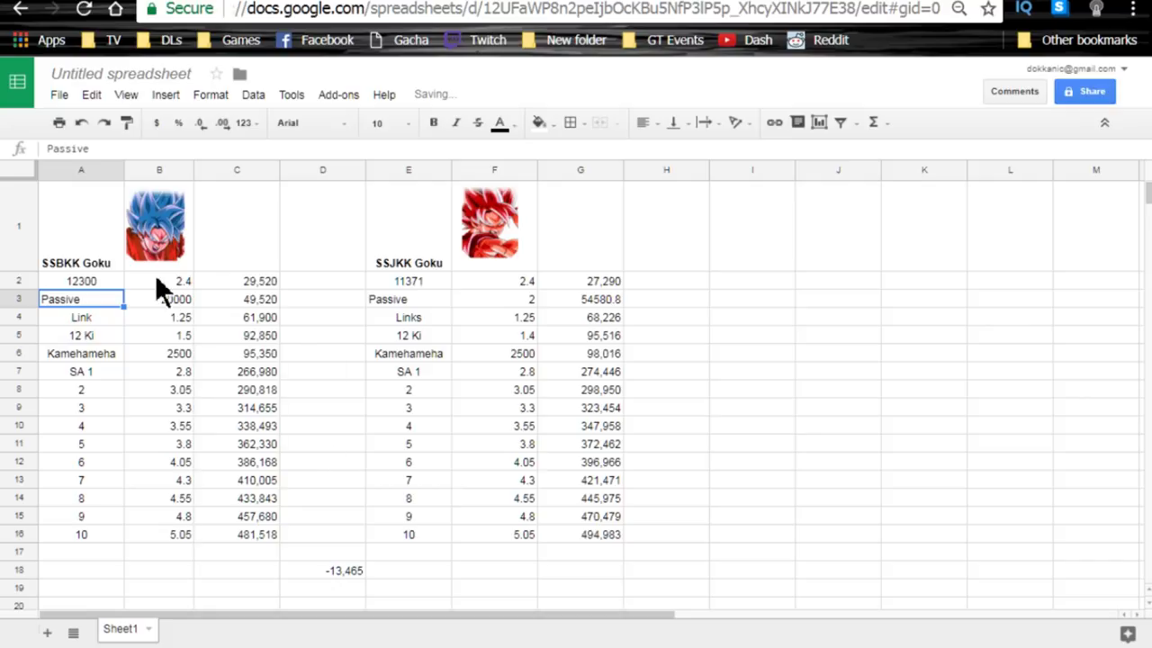
Set the multipliers of both Gokus in B2 and F2 back to 2
click(161, 280)
text(2)
key(Return)
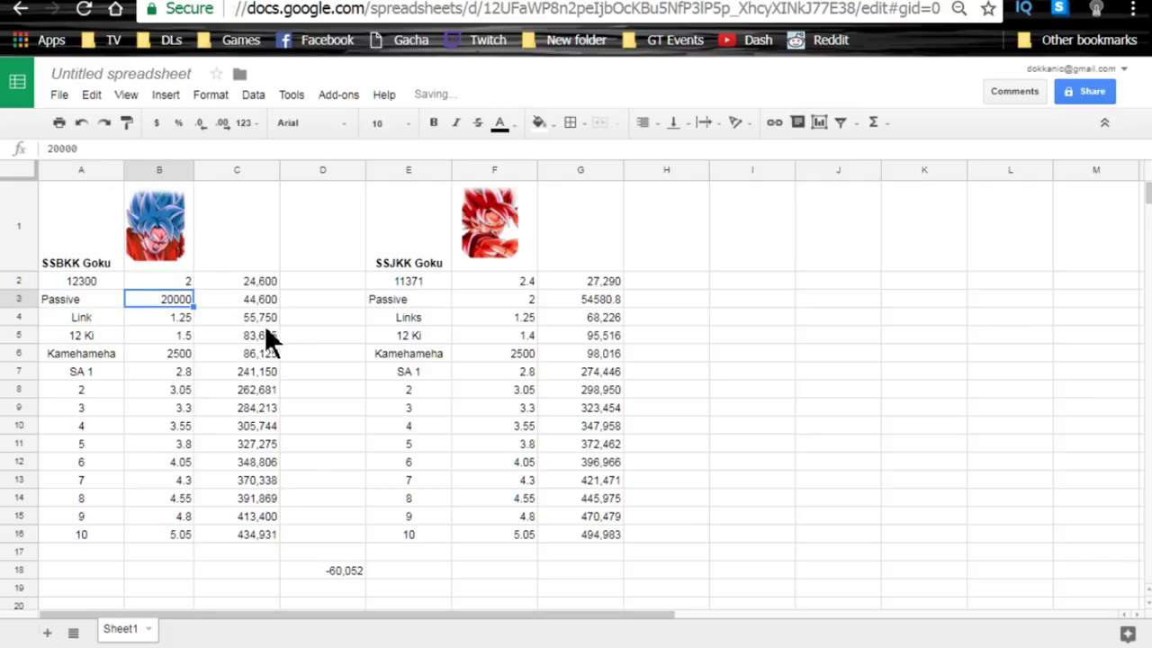
click(493, 279)
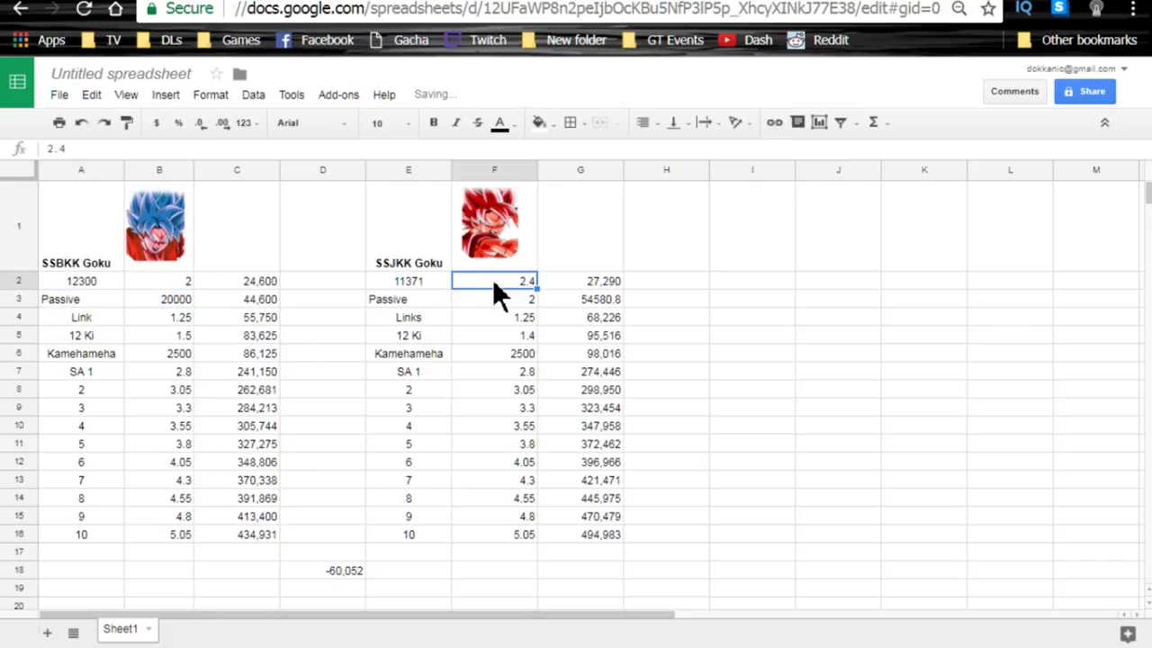
text(2)
key(Return)
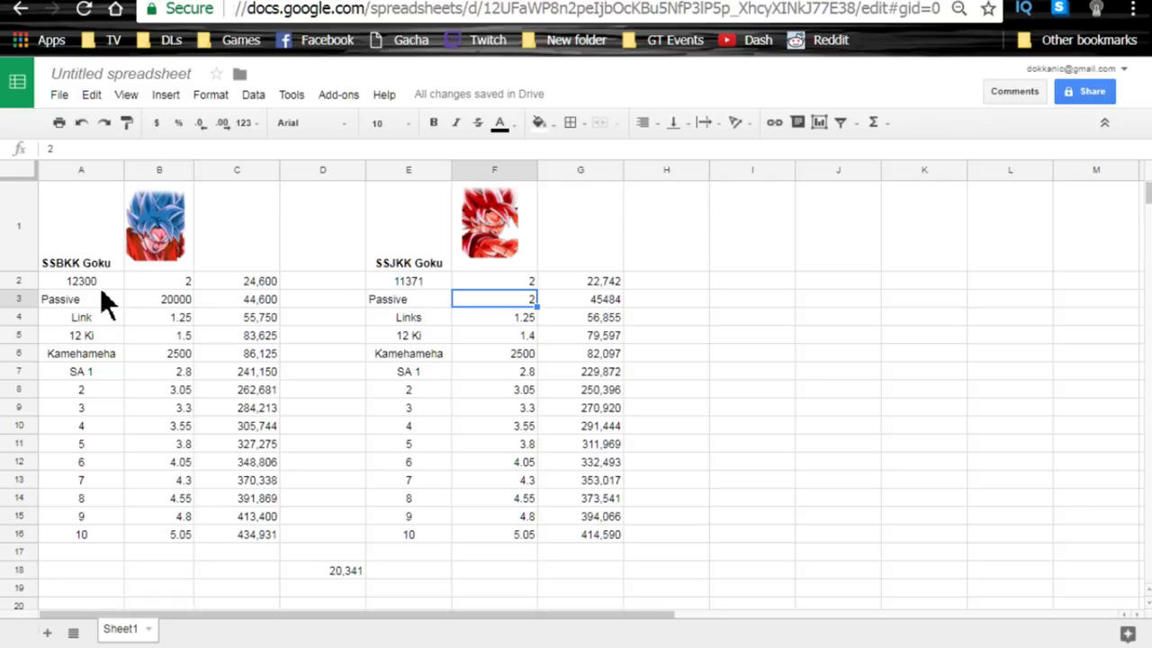
Set the multipliers in B2 and F2 to 2.2 for both Gokus
click(167, 279)
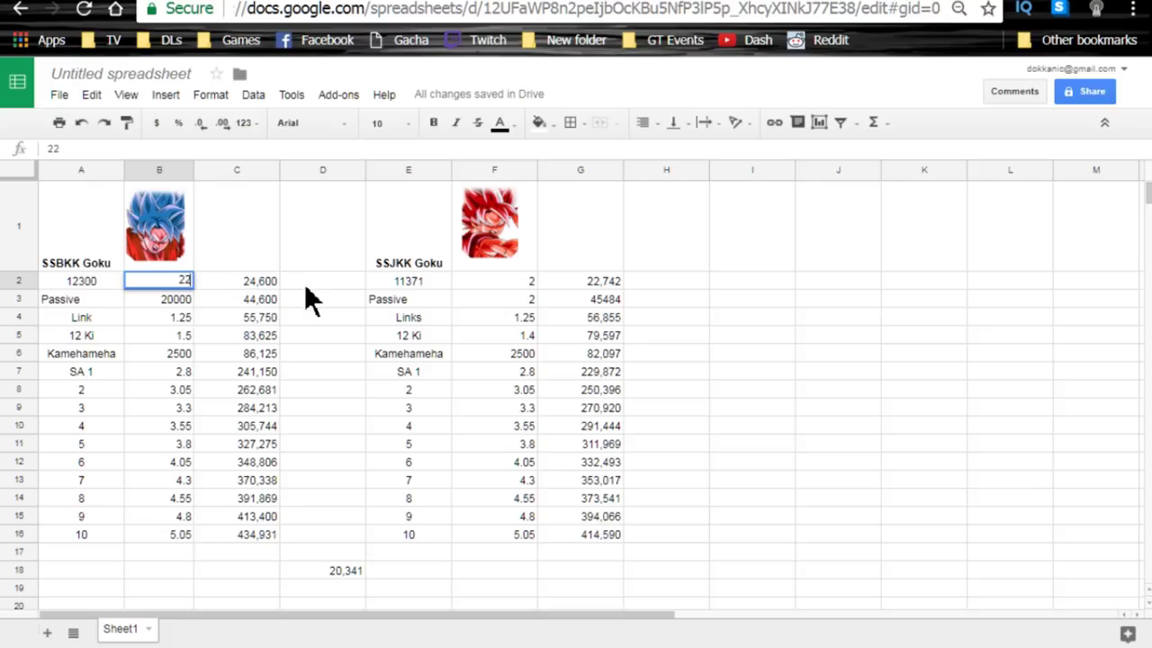
text(.2)
key(Return)
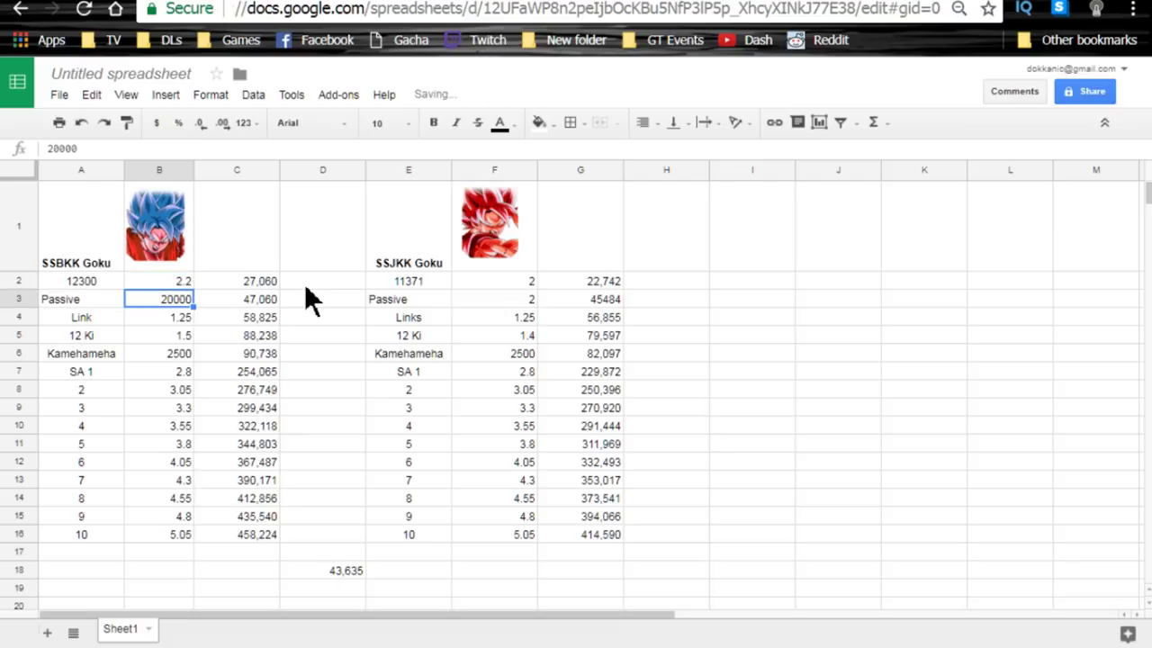
click(493, 279)
text(2.2)
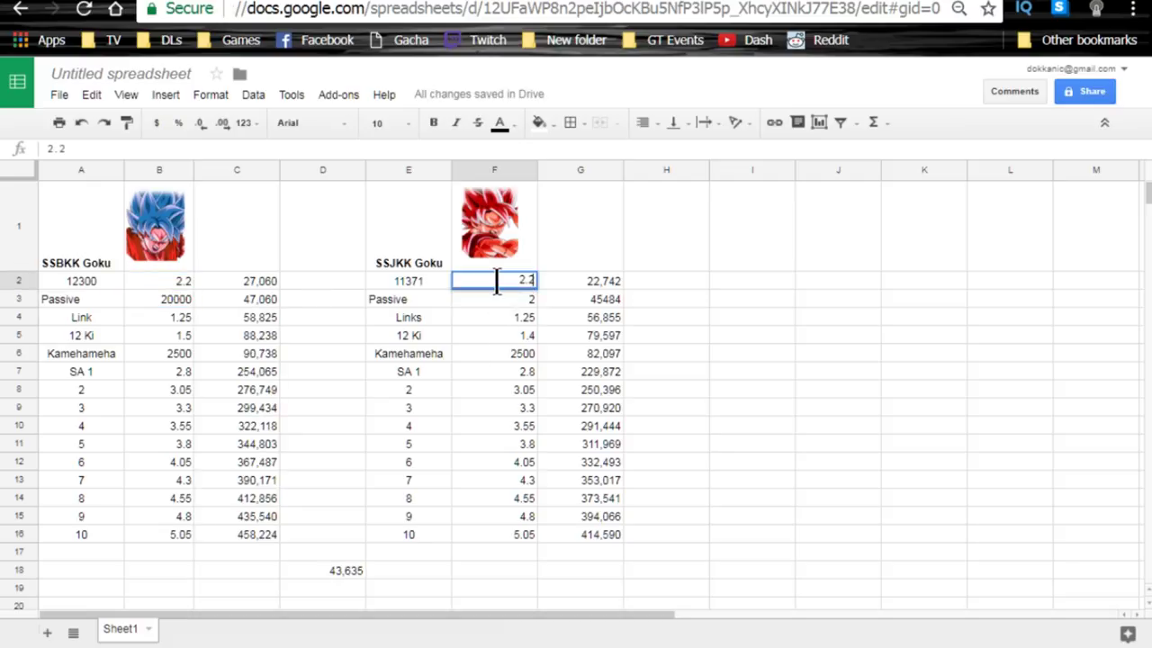
key(Return)
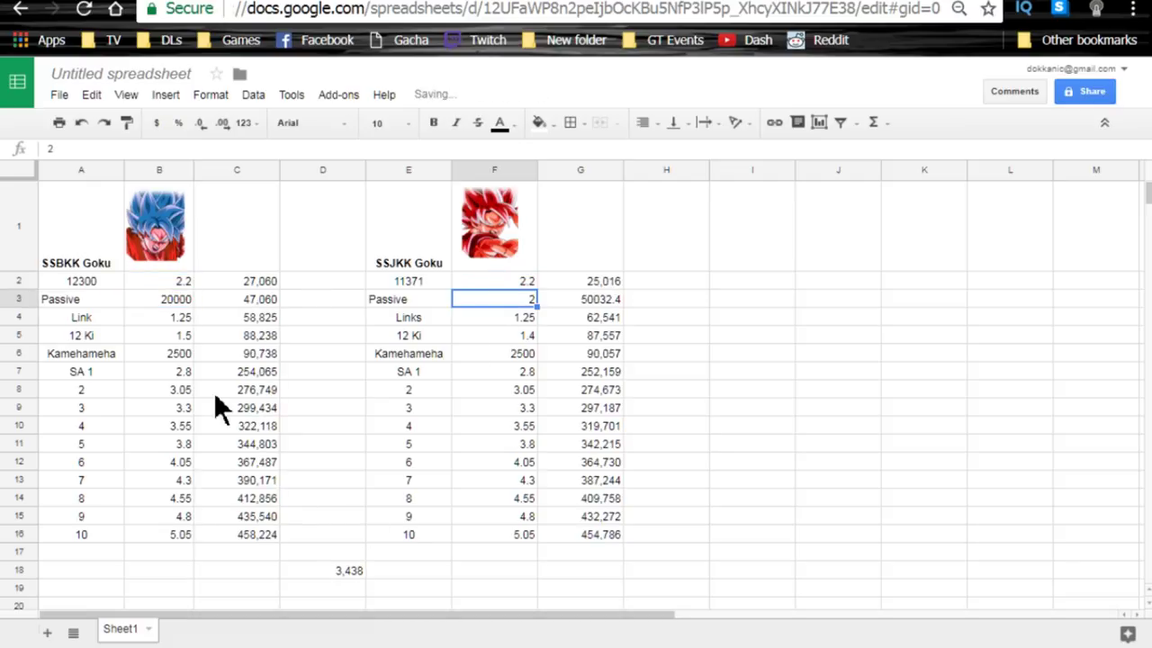
click(174, 281)
click(297, 319)
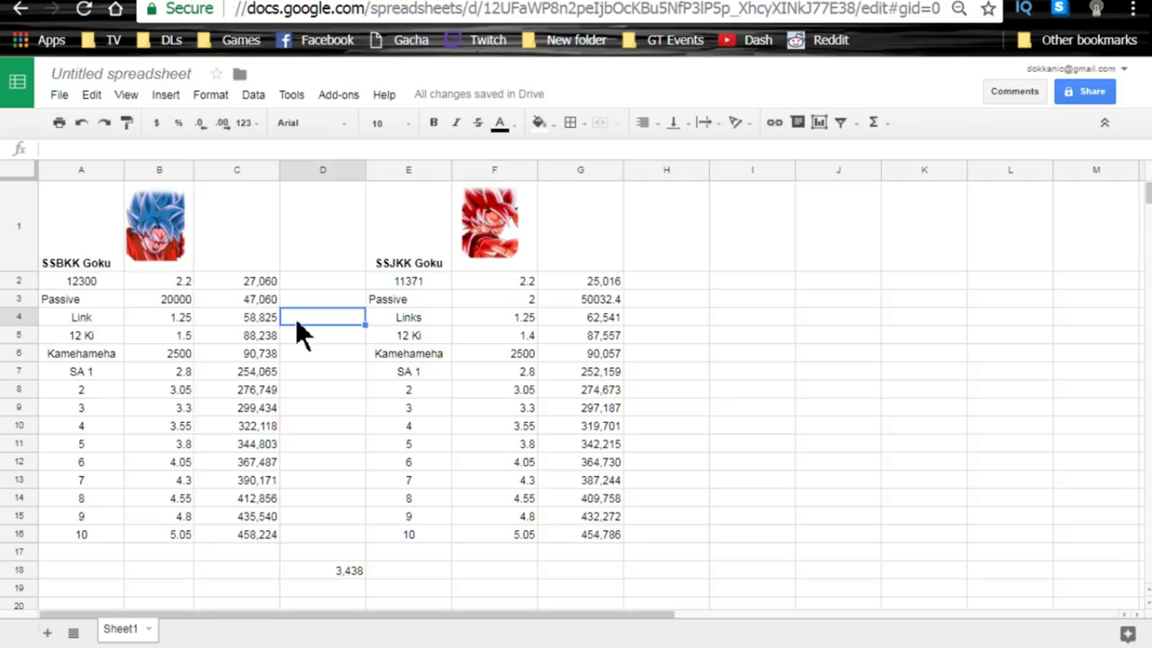
Lower SSBKK Goku's base ATK in A2 to 11300
click(95, 282)
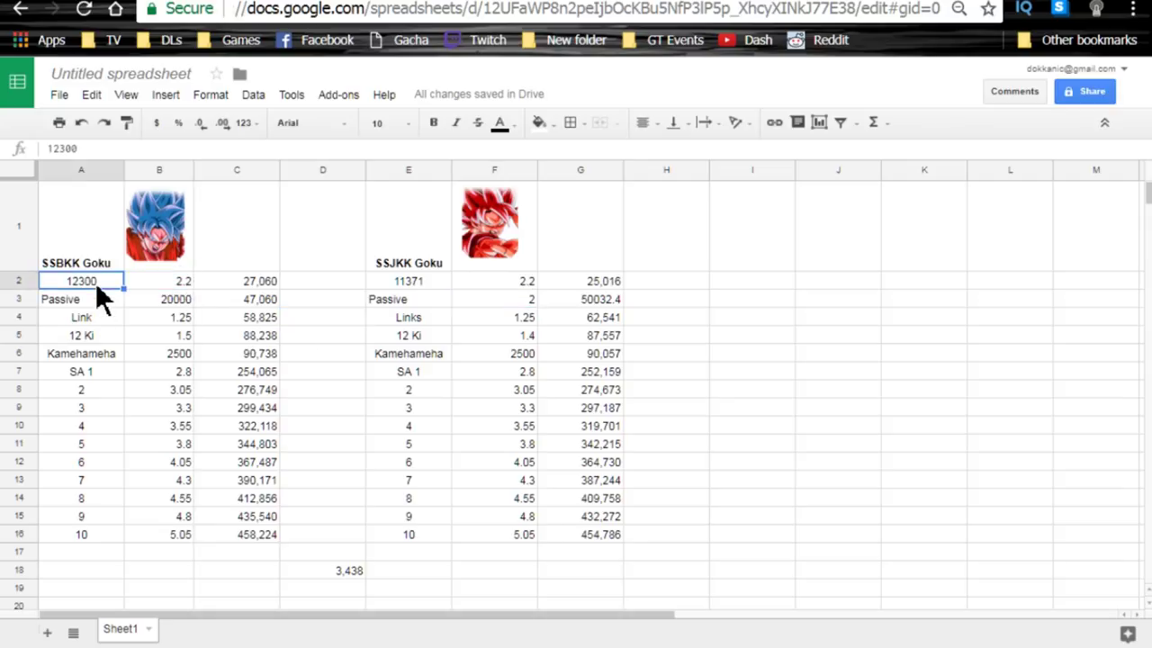
double_click(77, 280)
key(BackSpace)
text(1)
key(Return)
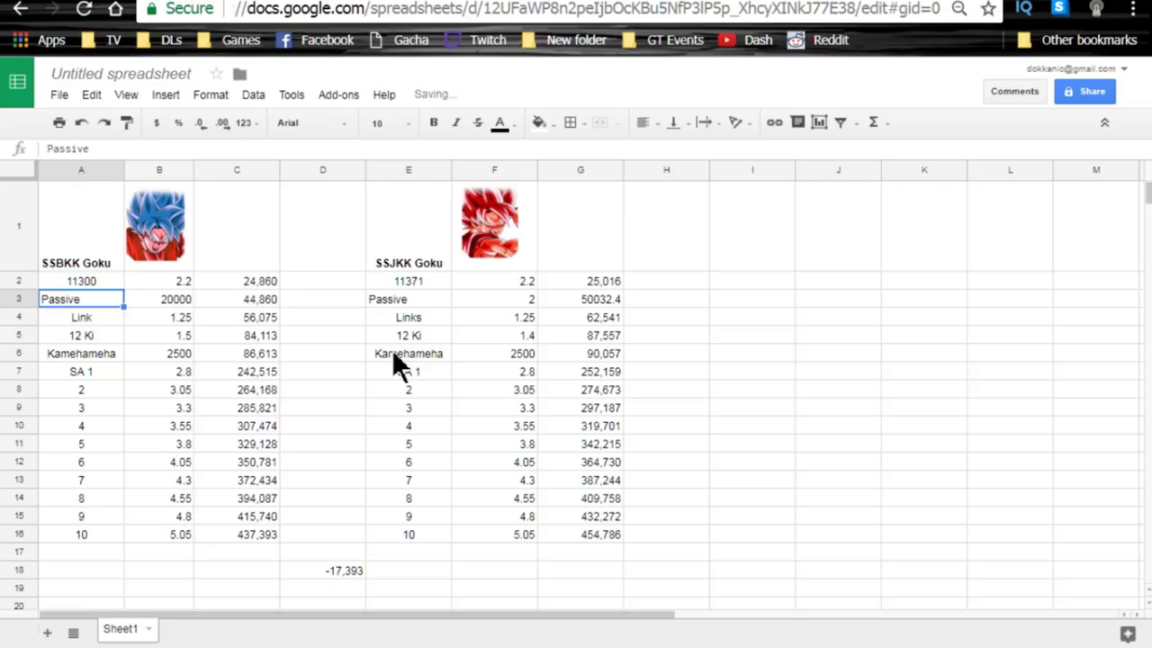
Lower SSJKK Goku's base ATK in E2 to 10371
click(426, 281)
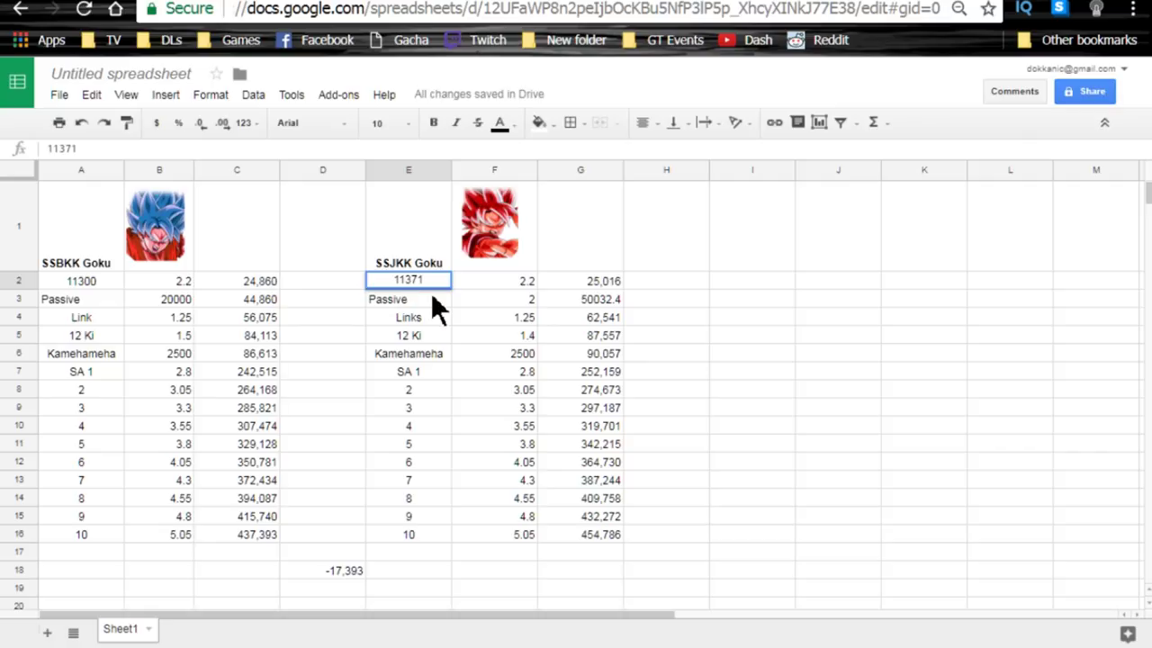
text(13711)
key(Return)
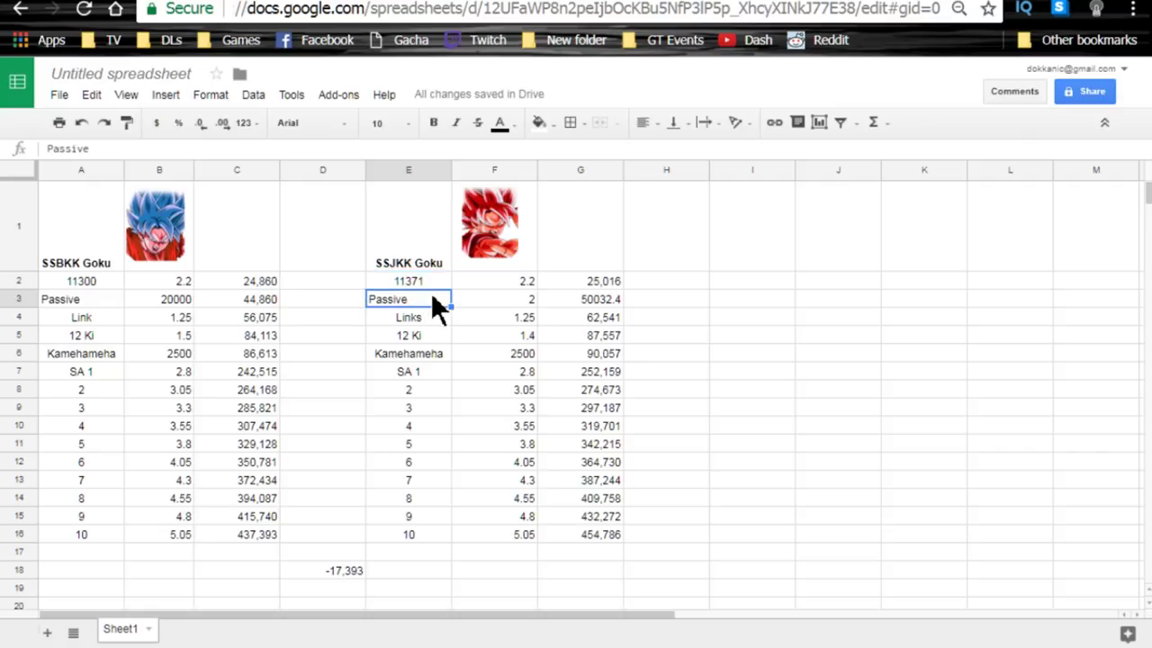
double_click(421, 286)
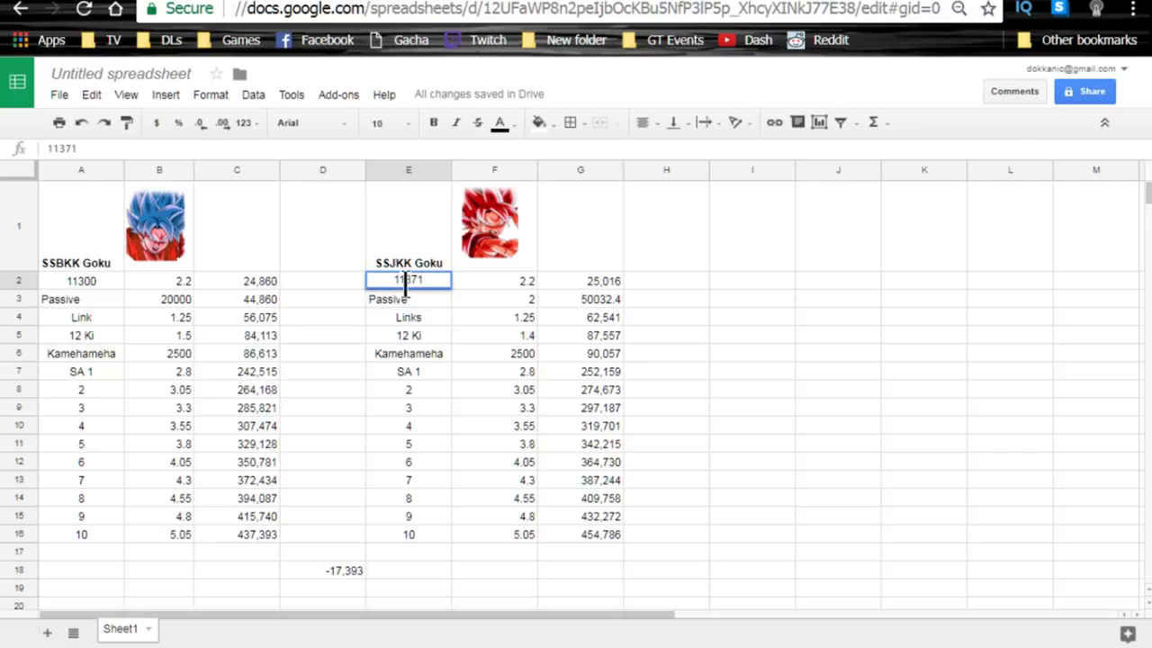
key(BackSpace)
text(0)
key(Return)
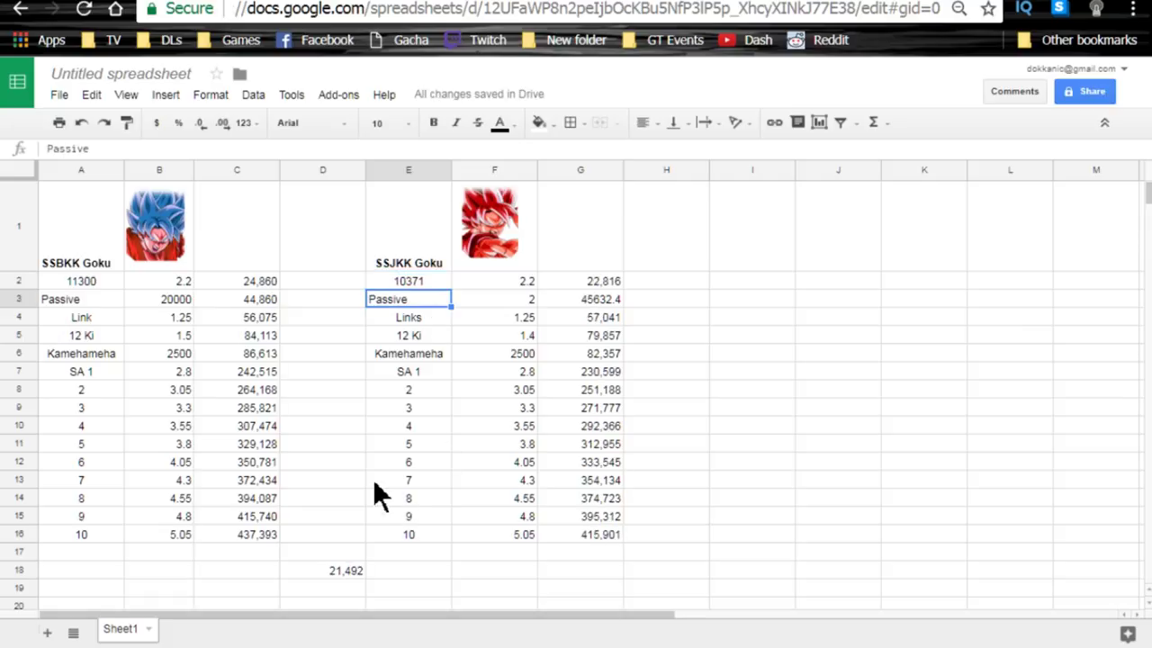
Examine the SSJKK Goku table and SSBKK Goku's link, passive and multiplier cells to compare the two cards
drag(429, 260, 573, 531)
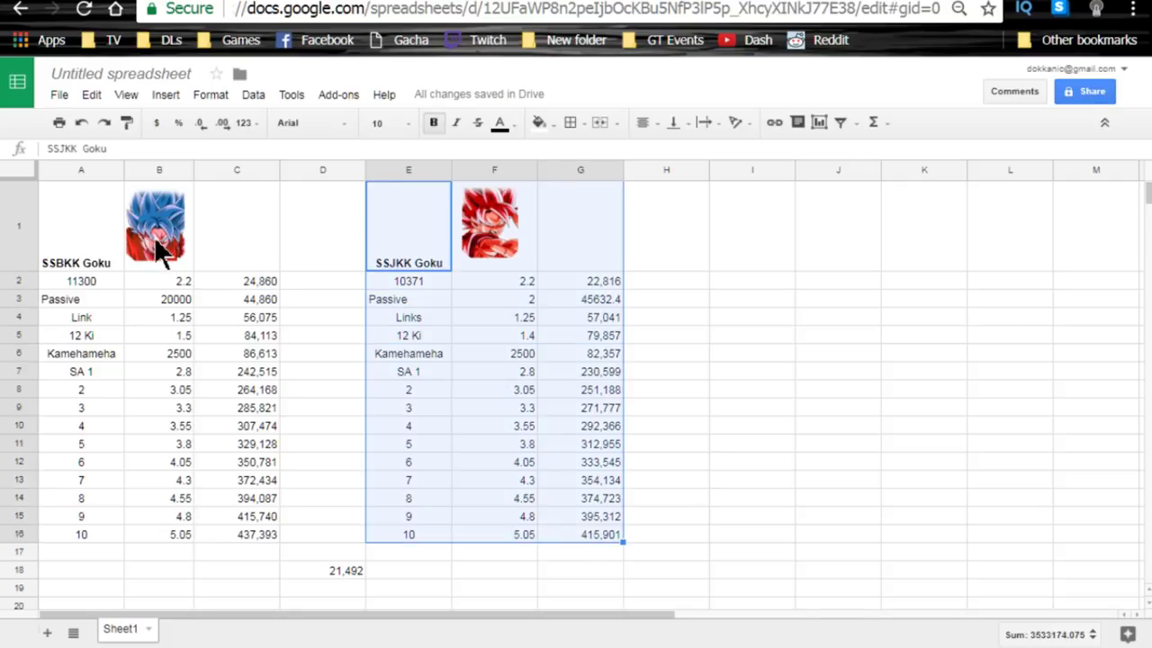
click(157, 209)
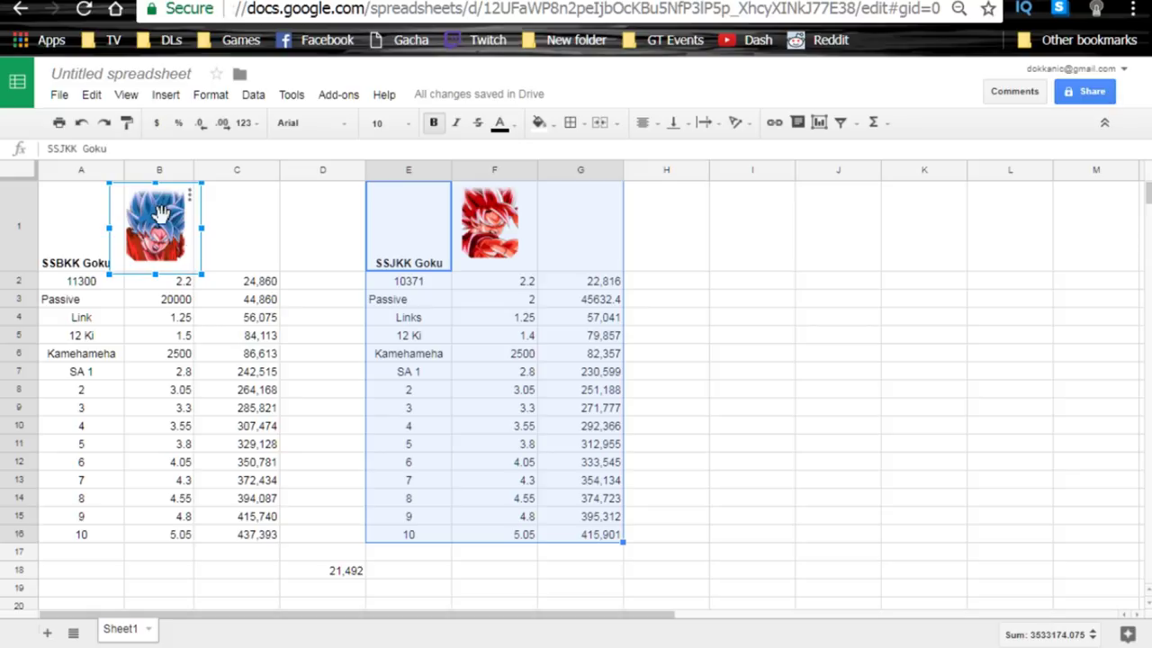
click(268, 318)
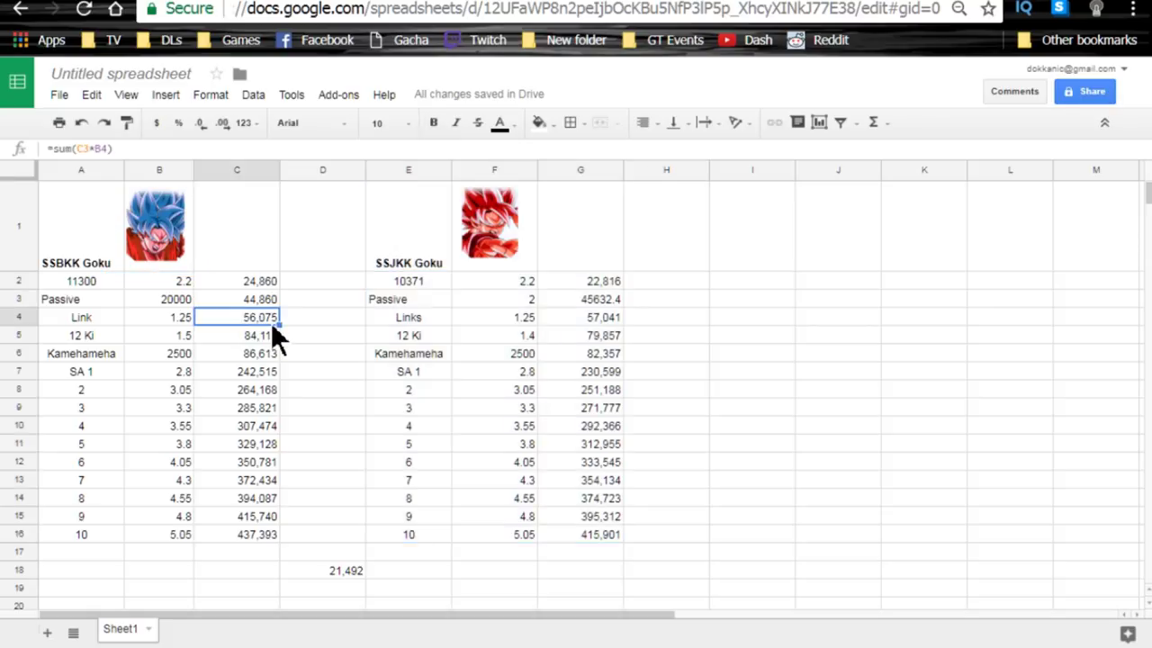
click(168, 244)
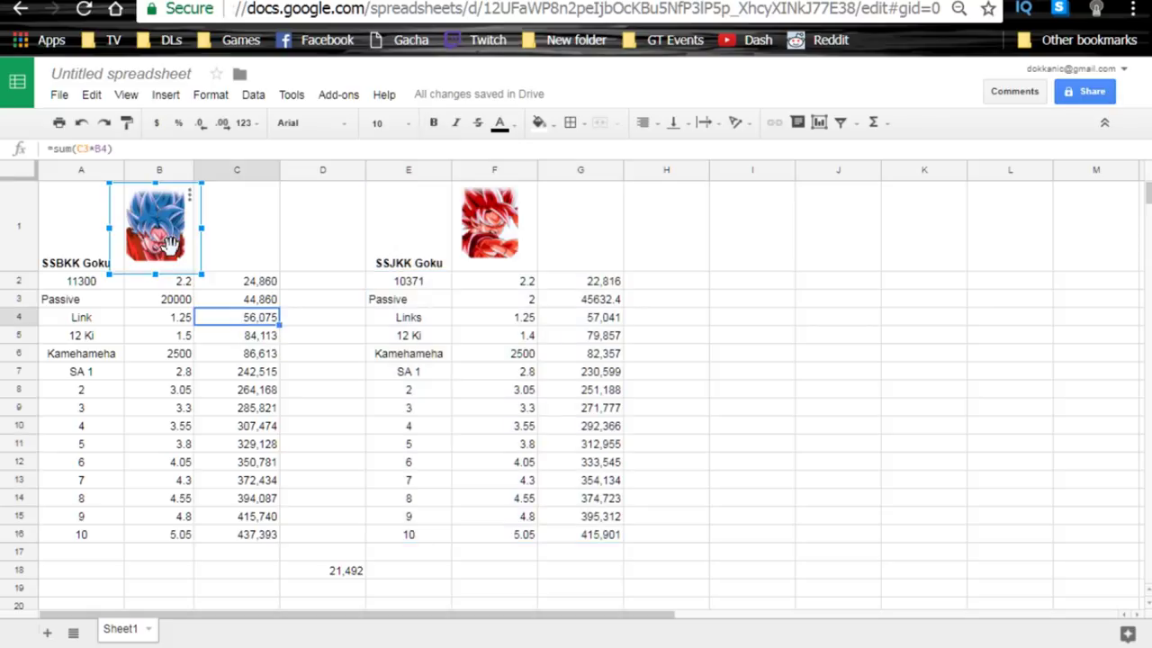
click(468, 245)
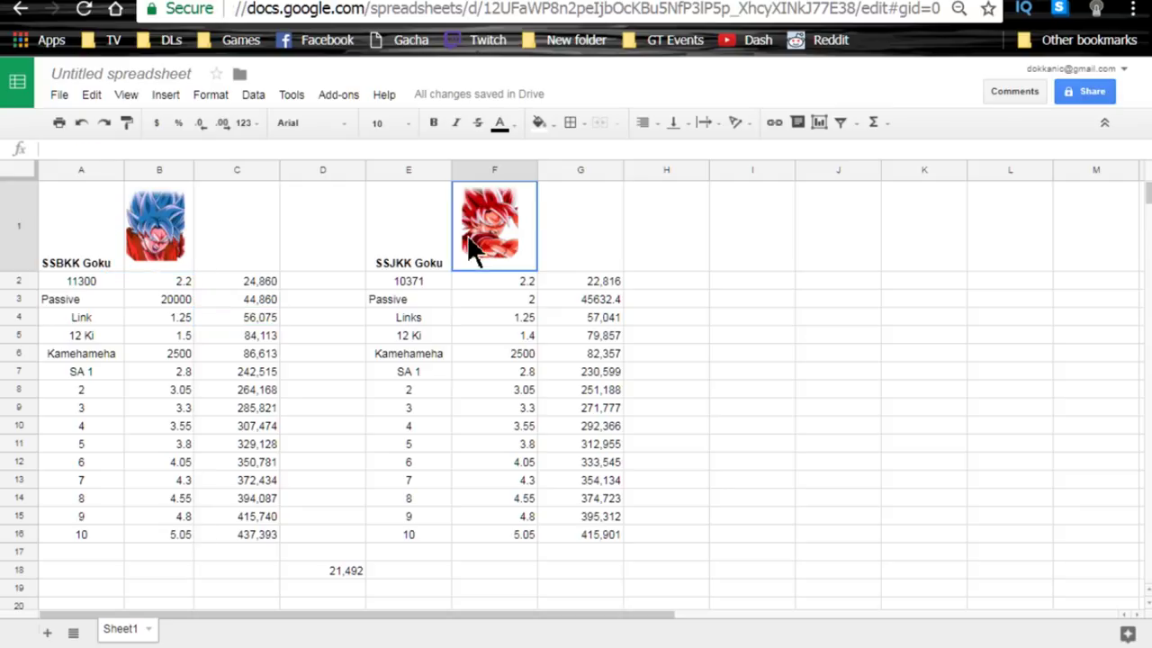
click(170, 225)
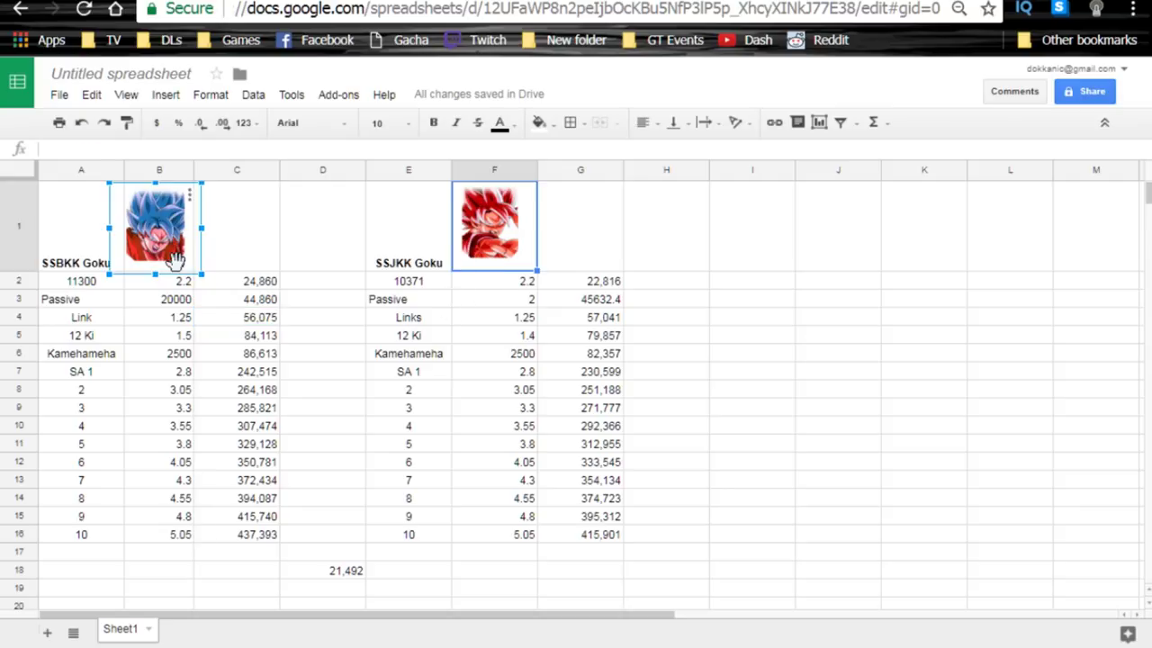
click(177, 298)
click(176, 285)
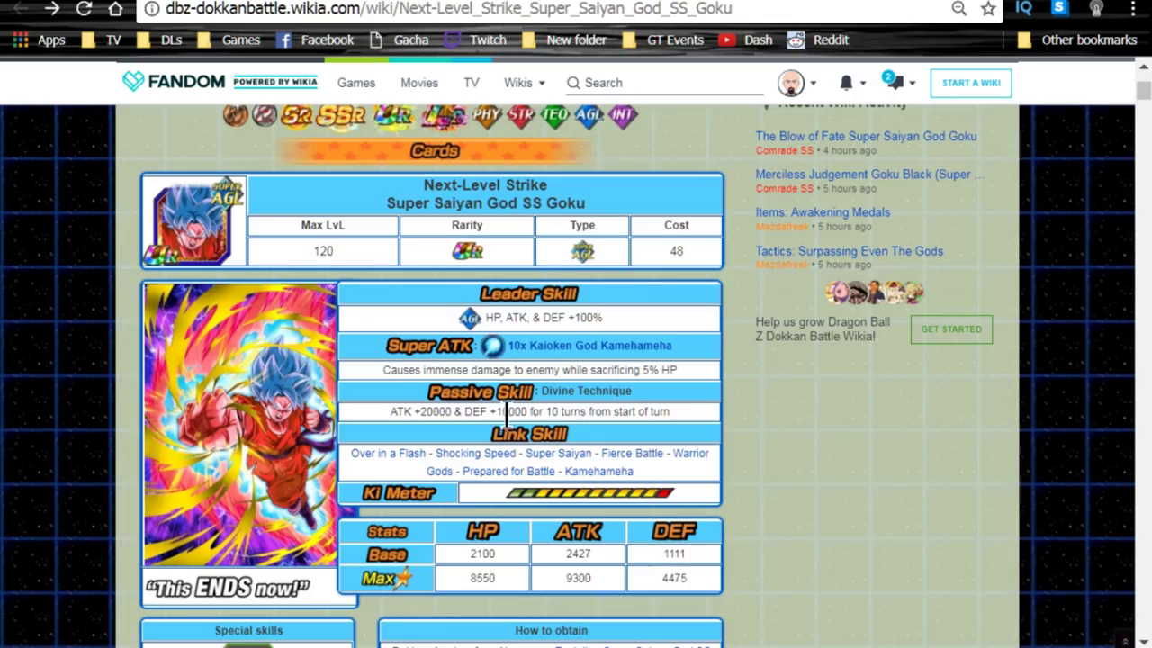
Highlight the Divine Technique passive skill text on Super Saiyan God SS Goku's wiki page and return to the spreadsheet
double_click(600, 414)
triple_click(600, 414)
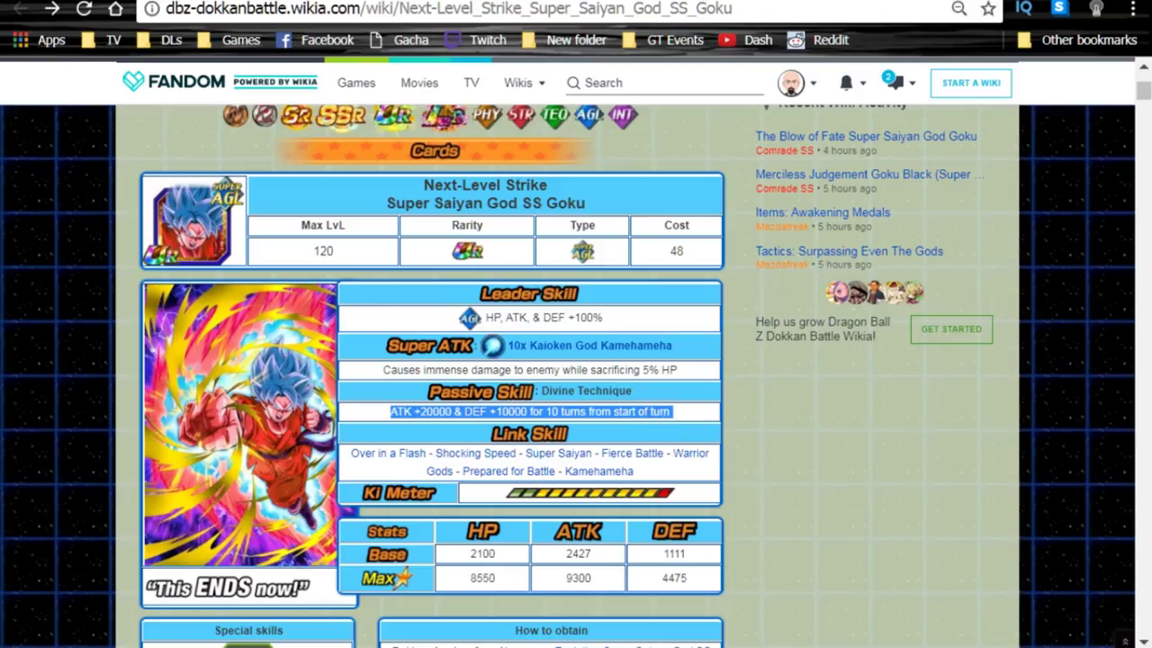
key(ctrl+Tab)
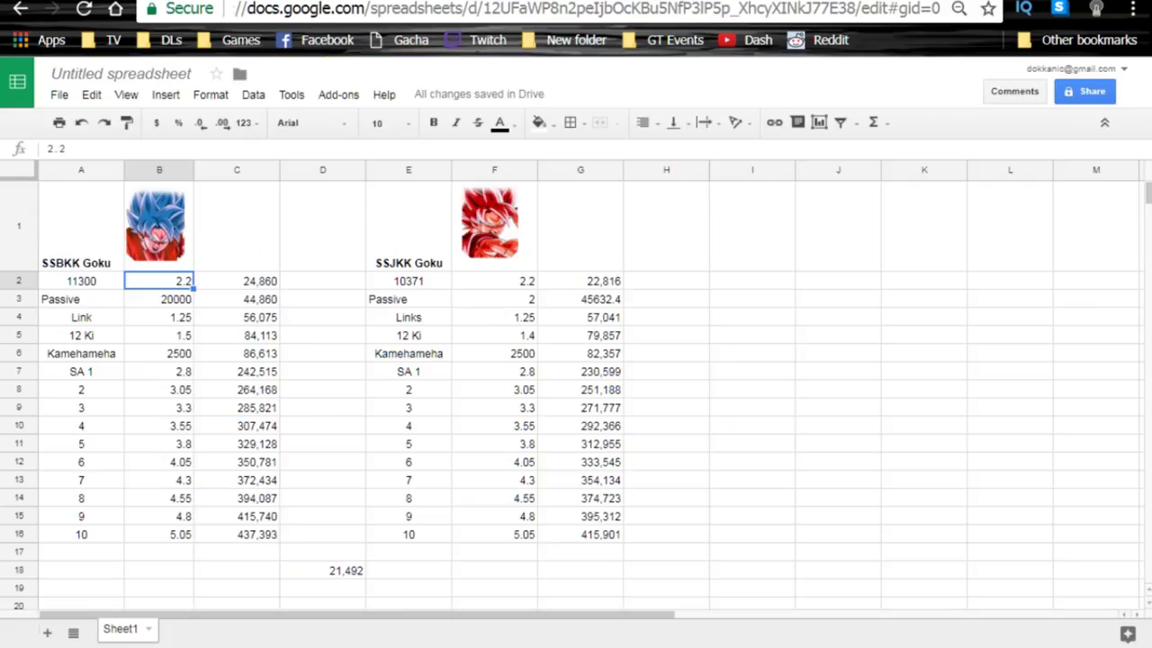
Lower SSBKK Goku's base ATK in A2 to 9300
click(268, 302)
click(83, 286)
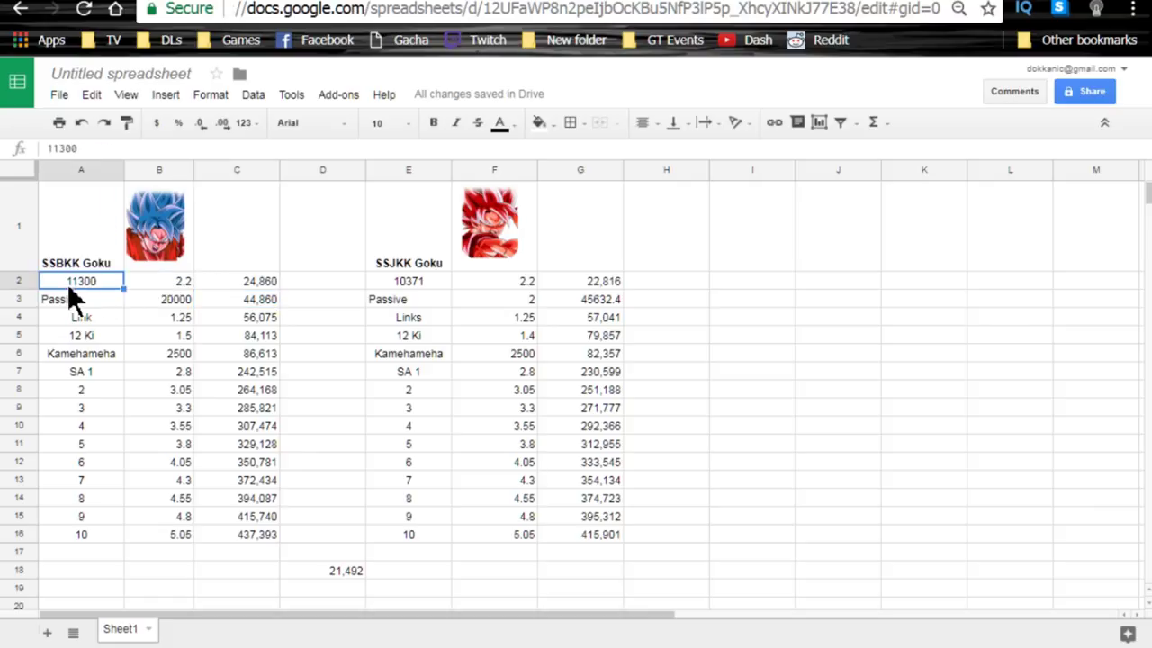
double_click(67, 283)
click(67, 283)
key(Delete)
key(Delete)
text(9)
key(Return)
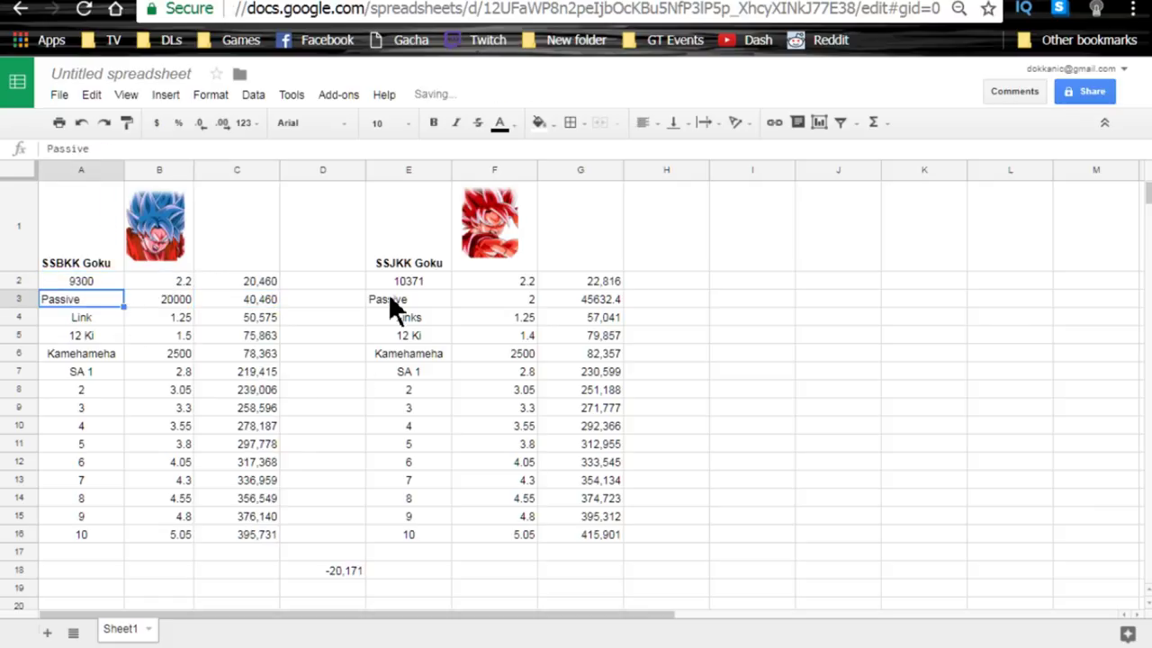
Lower SSJKK Goku's base ATK in E2 to 8371
click(401, 282)
double_click(405, 282)
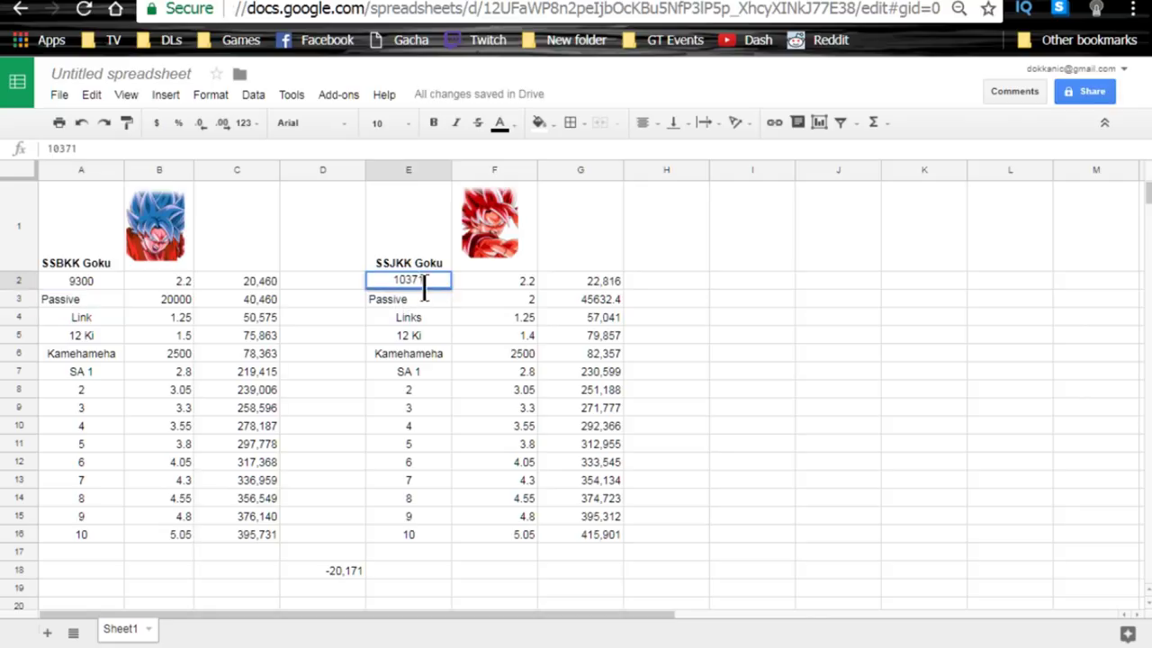
key(Left)
key(Left)
key(Left)
key(BackSpace)
key(BackSpace)
text(8)
key(Return)
Set the multipliers in F2 and B2 to 3.4 for both Gokus and check the damage difference in D18
click(483, 285)
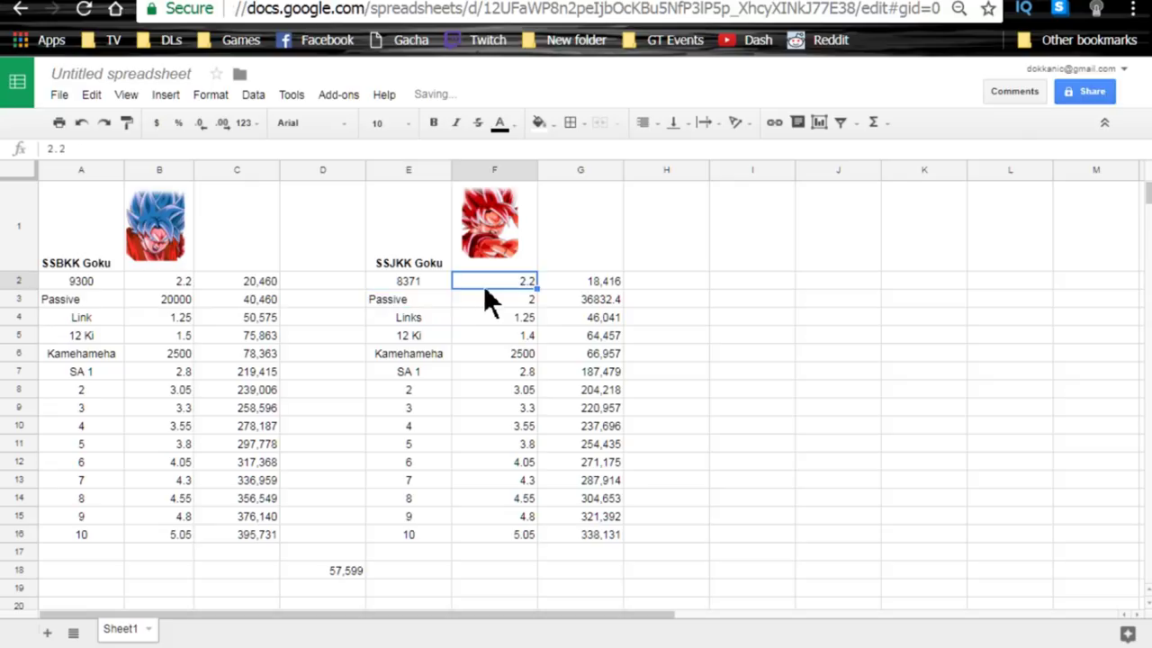
text(3.)
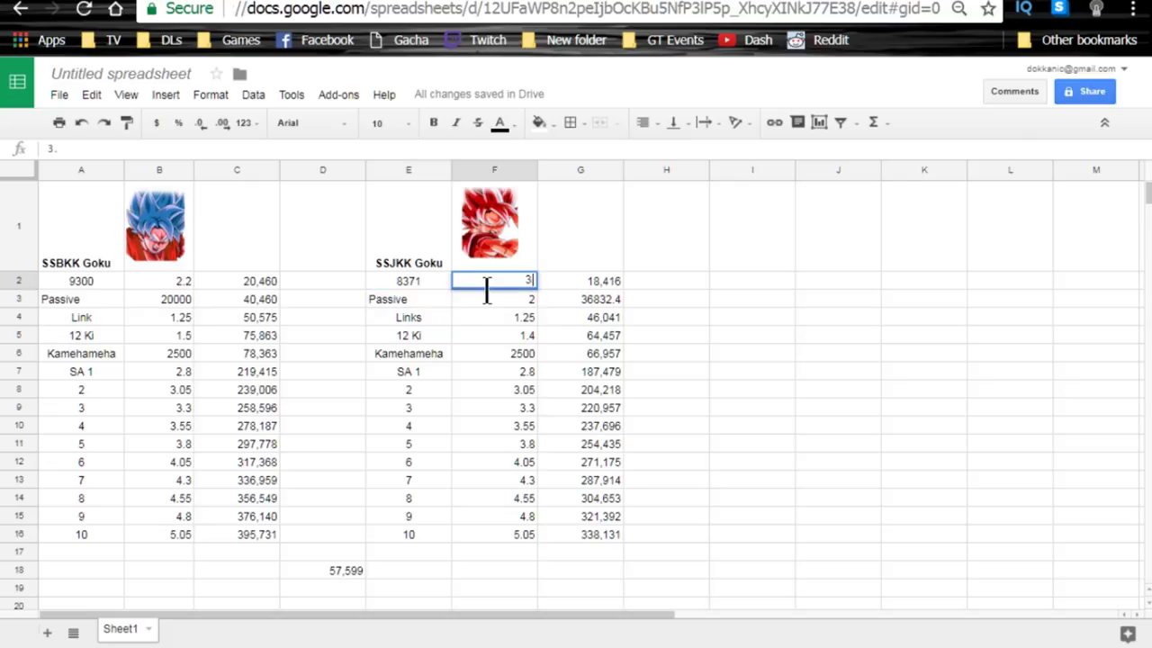
text(4)
key(Return)
click(184, 286)
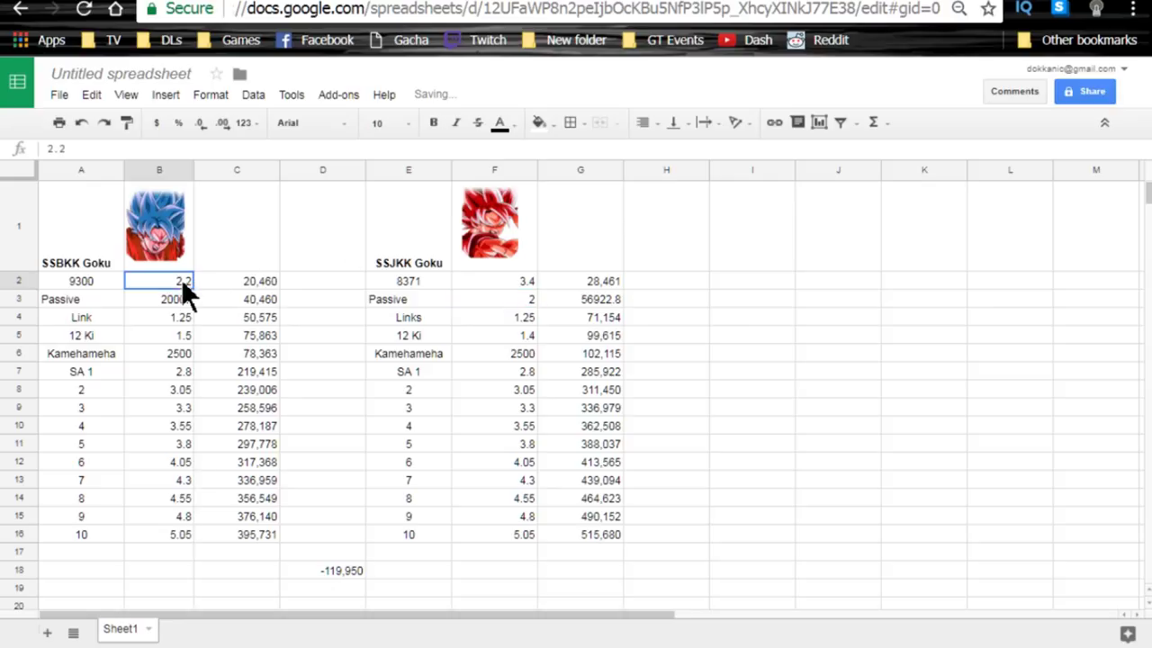
text(3.4)
key(Return)
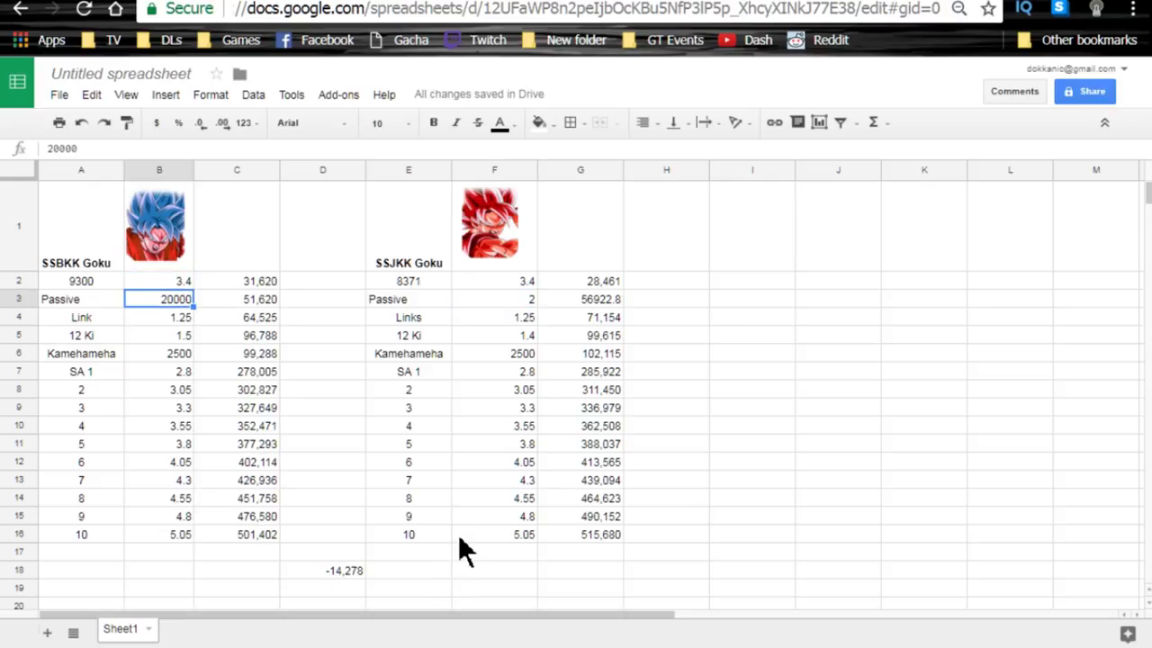
click(342, 573)
click(508, 256)
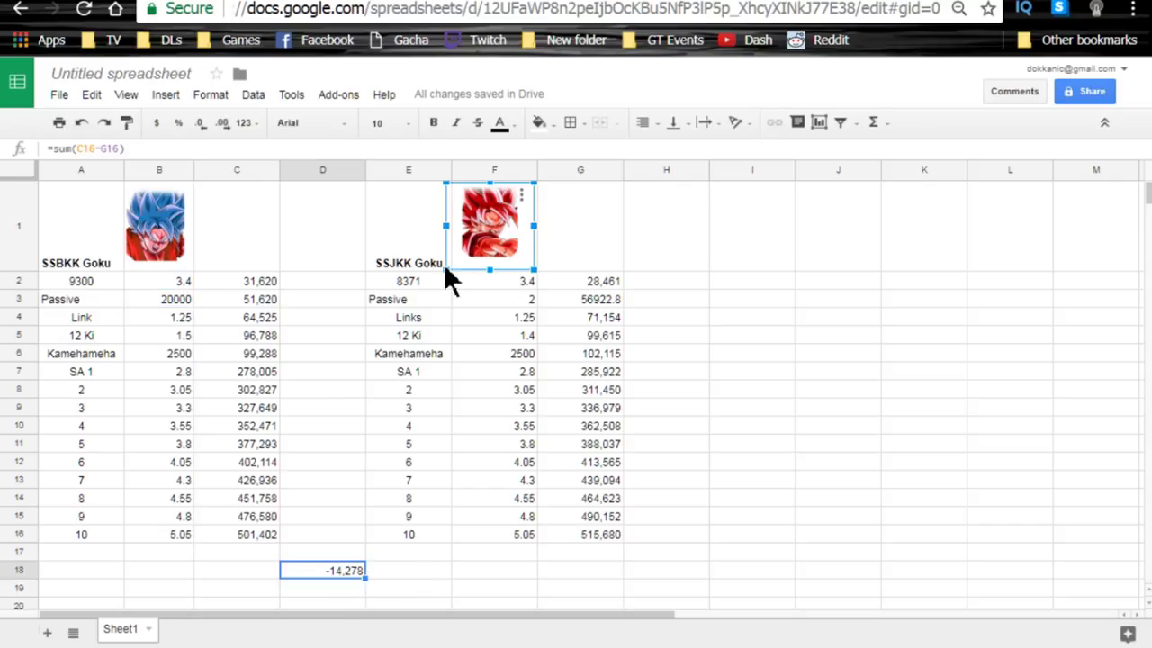
Raise SSJKK Goku's base ATK in E2 to 10371
click(386, 284)
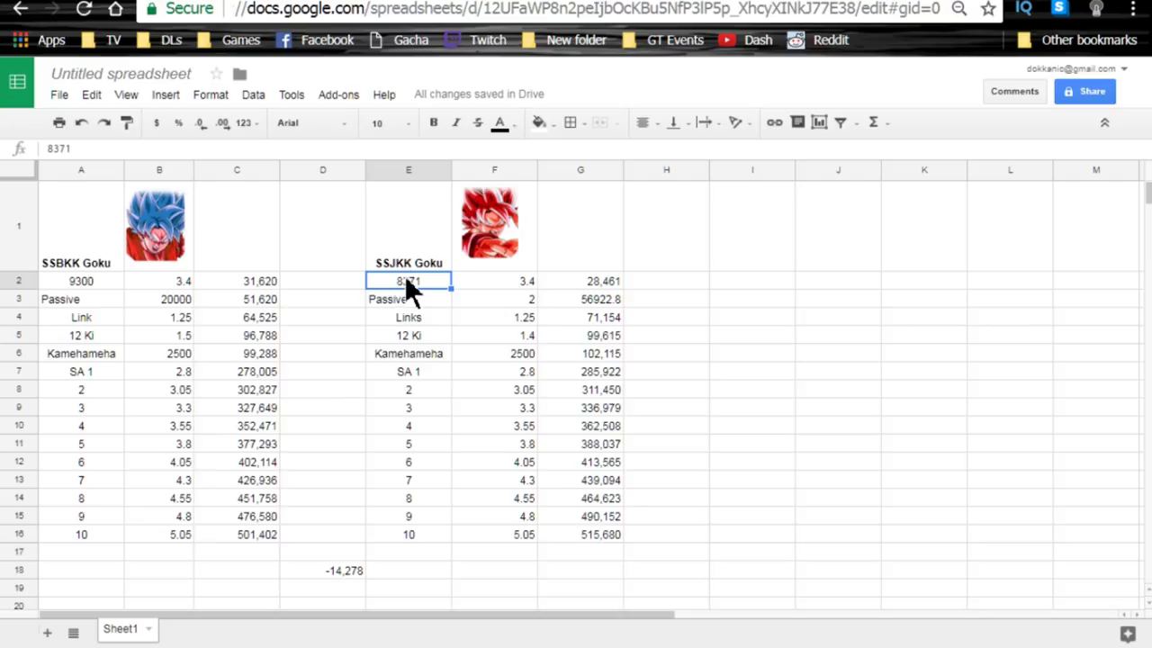
double_click(404, 274)
text(10)
key(Return)
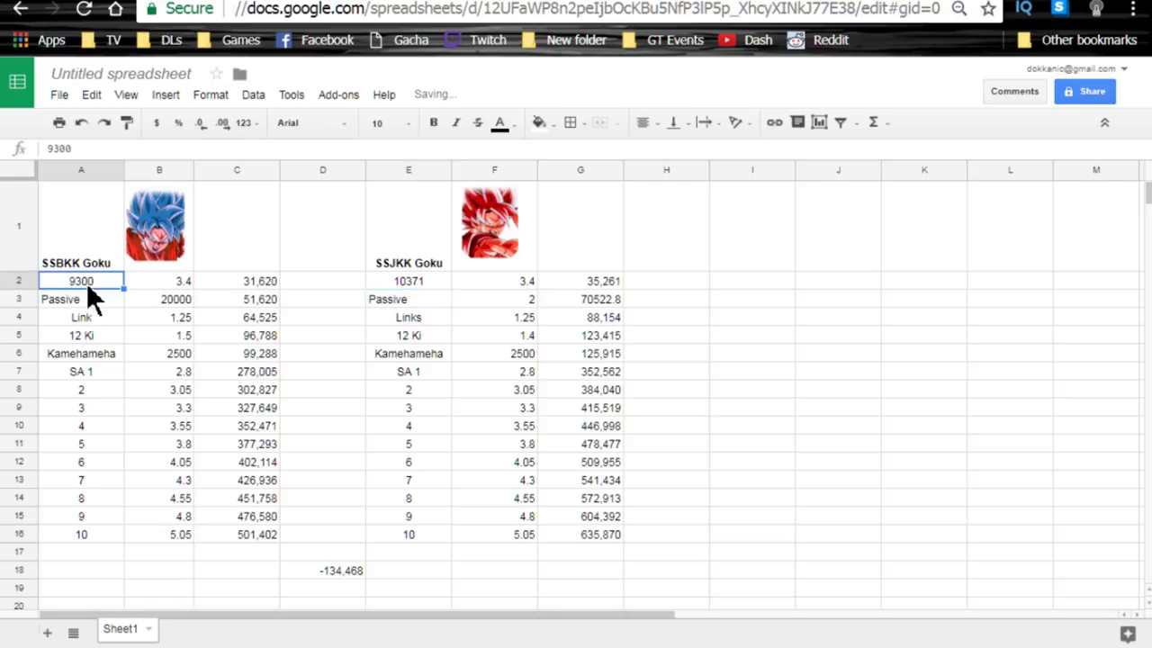
Raise SSBKK Goku's base ATK in A2 to 11300
double_click(86, 283)
key(BackSpace)
text(11)
key(Return)
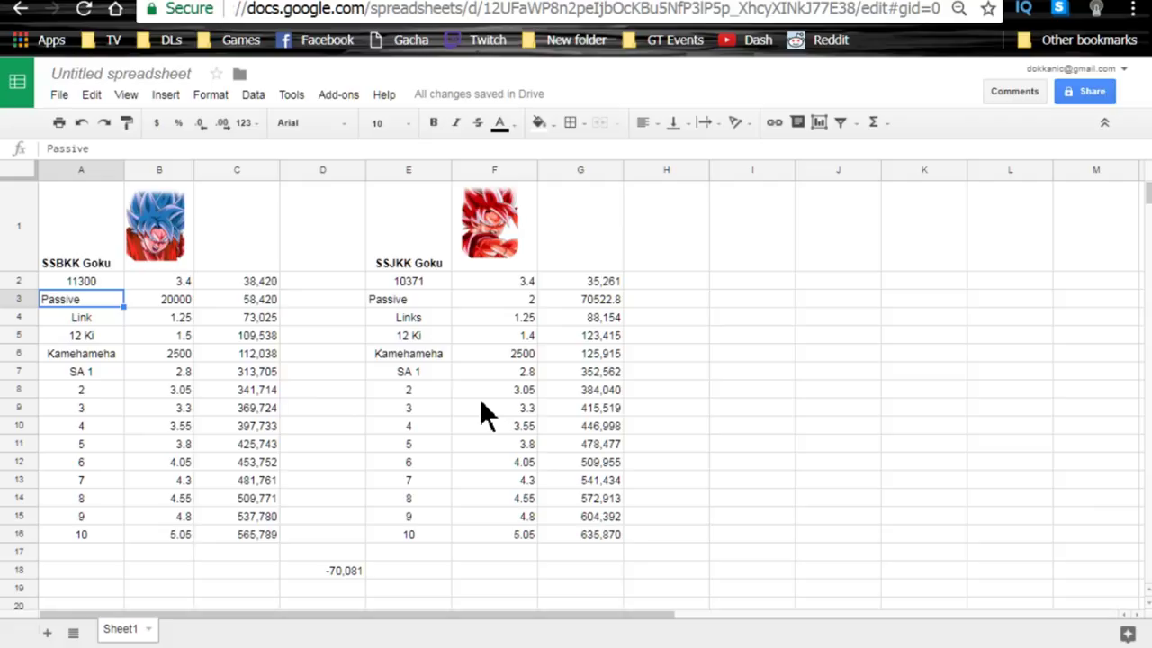
Compare the super attack level 10 damage in G16 and C16 and check their difference in D18
click(504, 238)
click(593, 539)
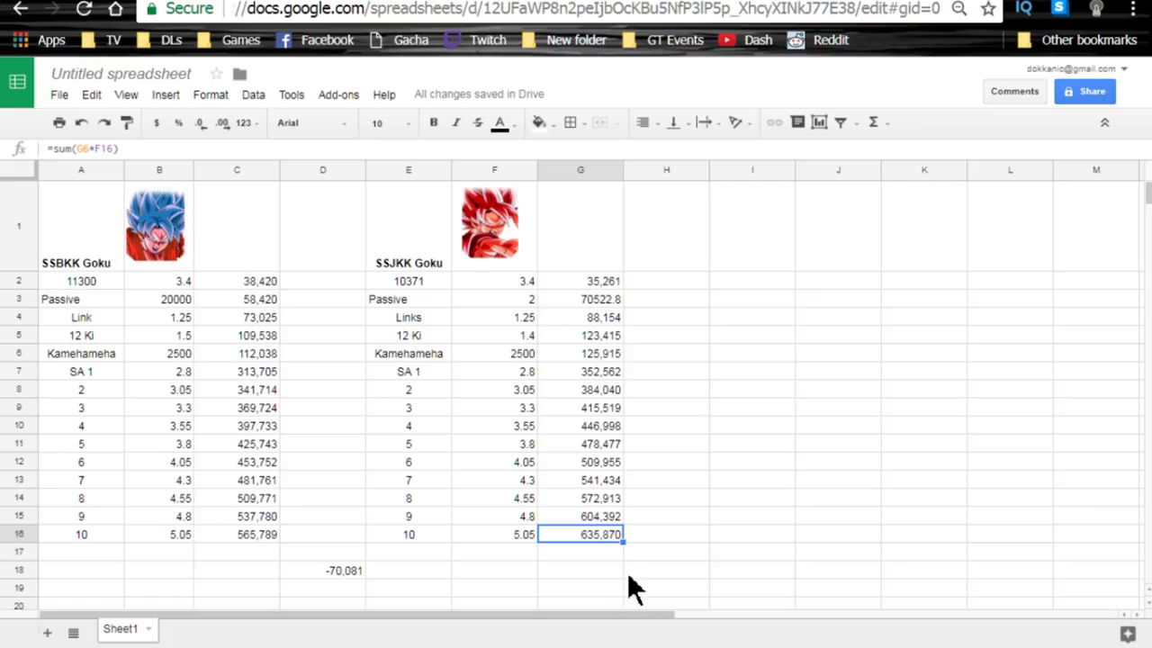
click(261, 535)
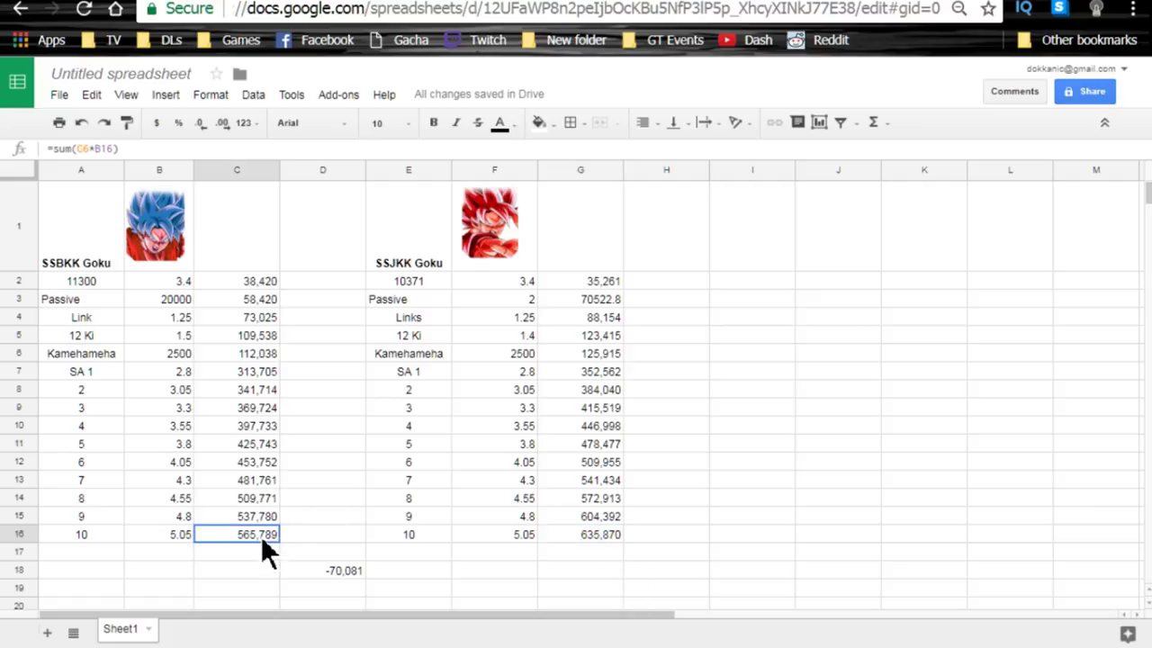
click(598, 540)
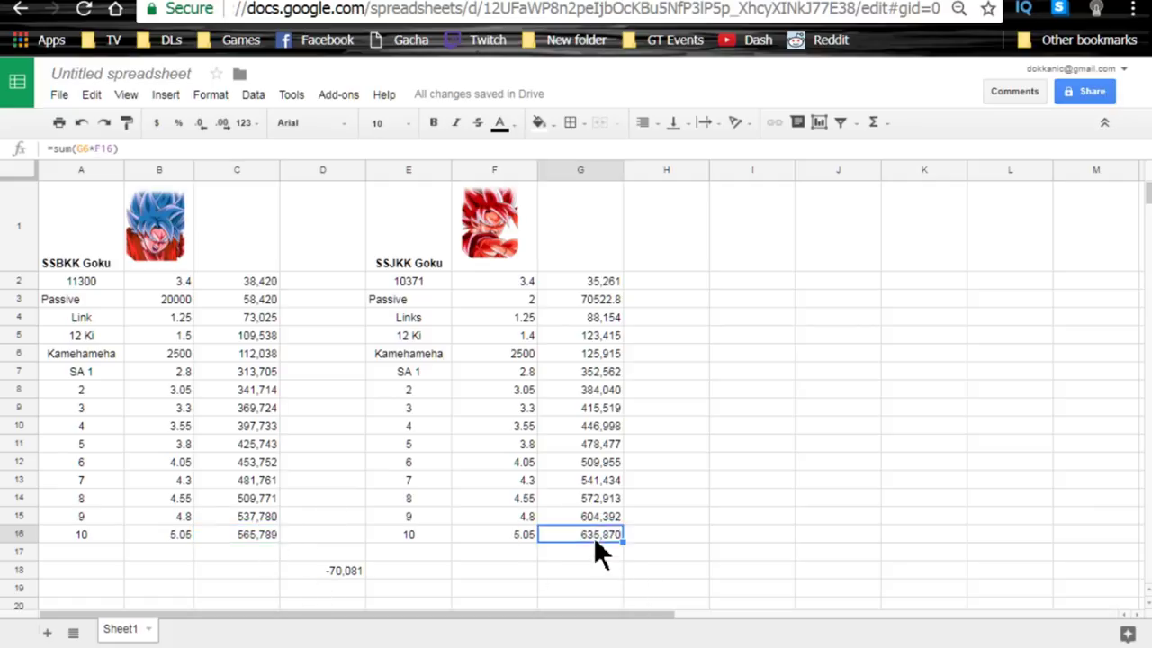
click(257, 540)
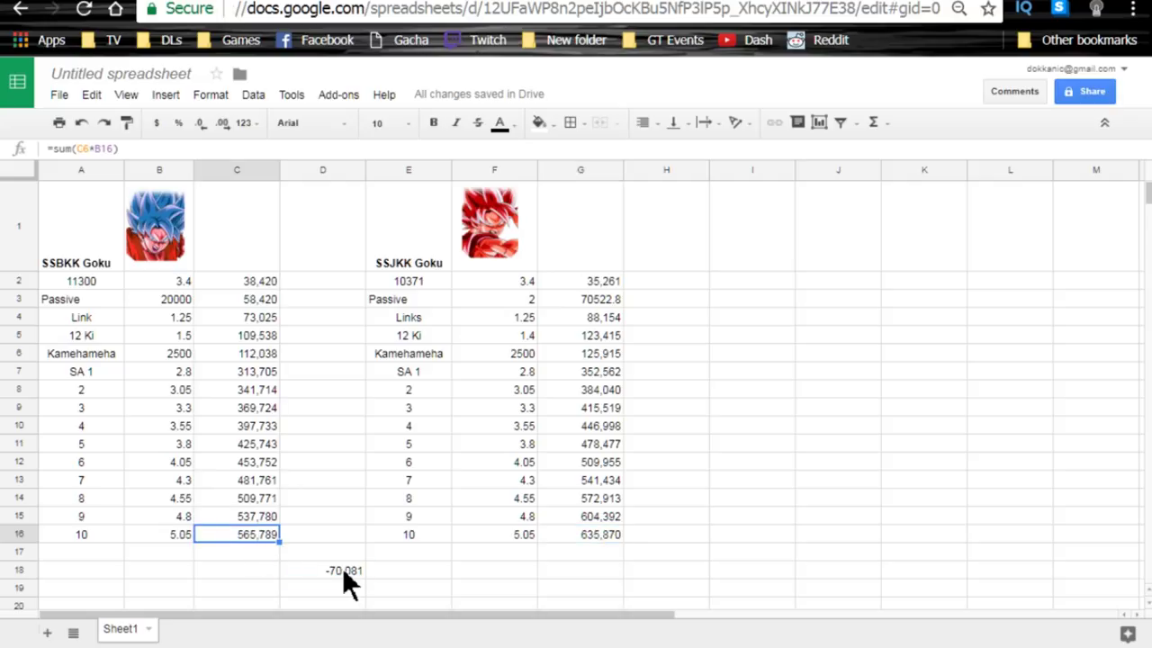
click(341, 569)
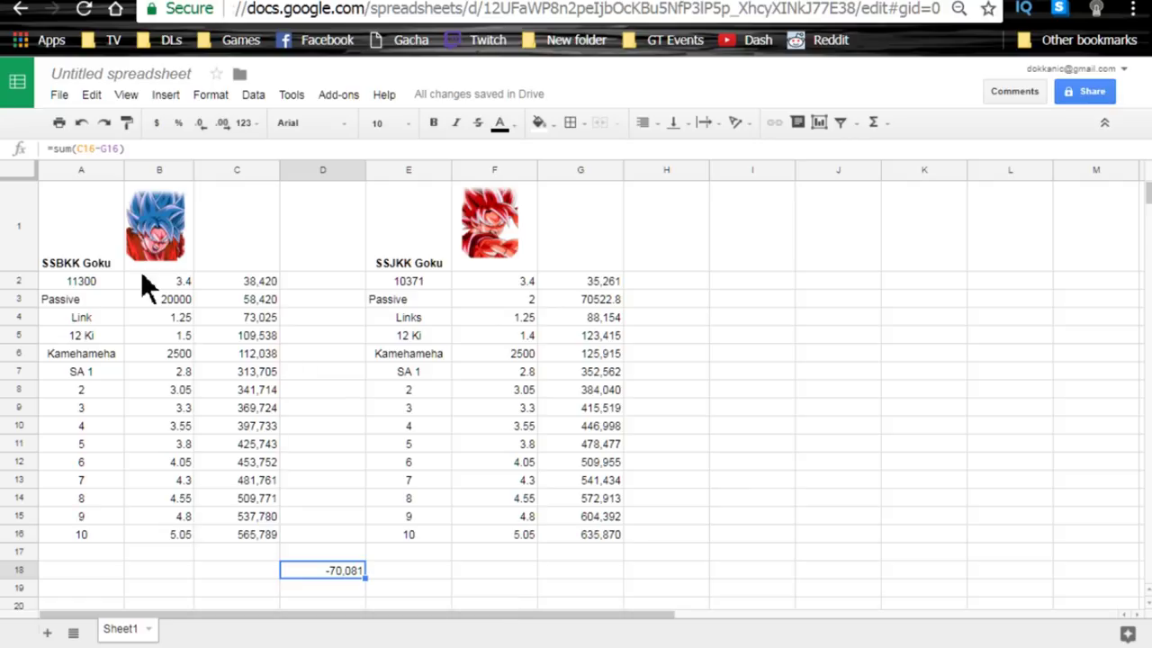
Review the full SSBKK Goku table in A1:C16 against the full SSJKK Goku table in E1:G16
drag(102, 256, 260, 533)
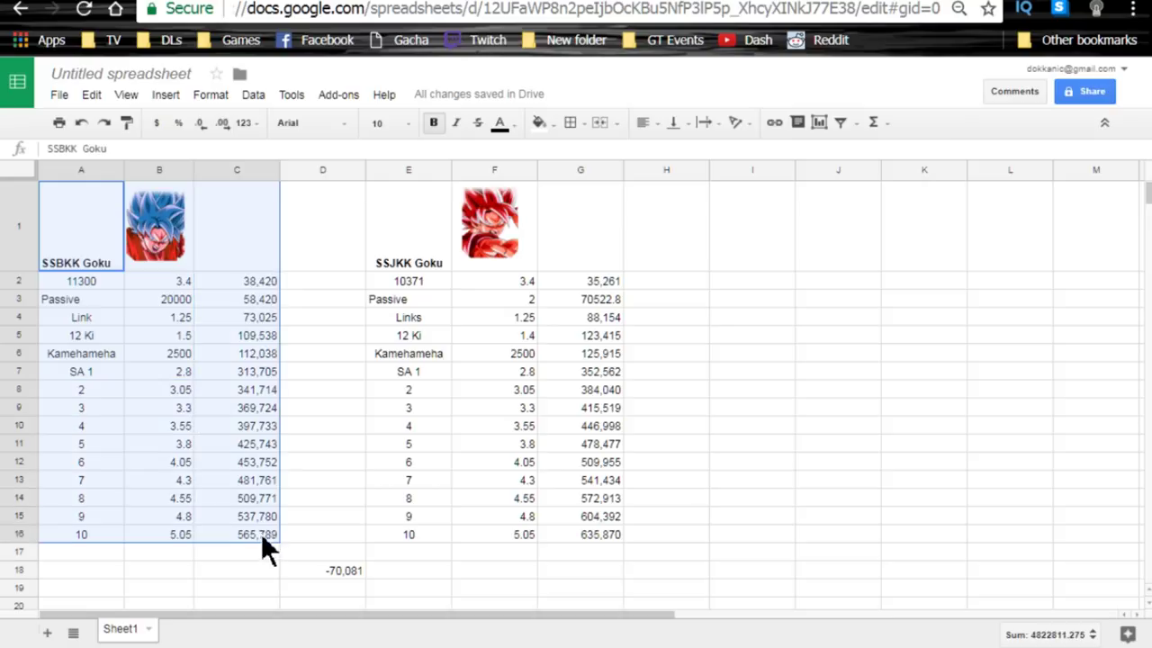
click(261, 533)
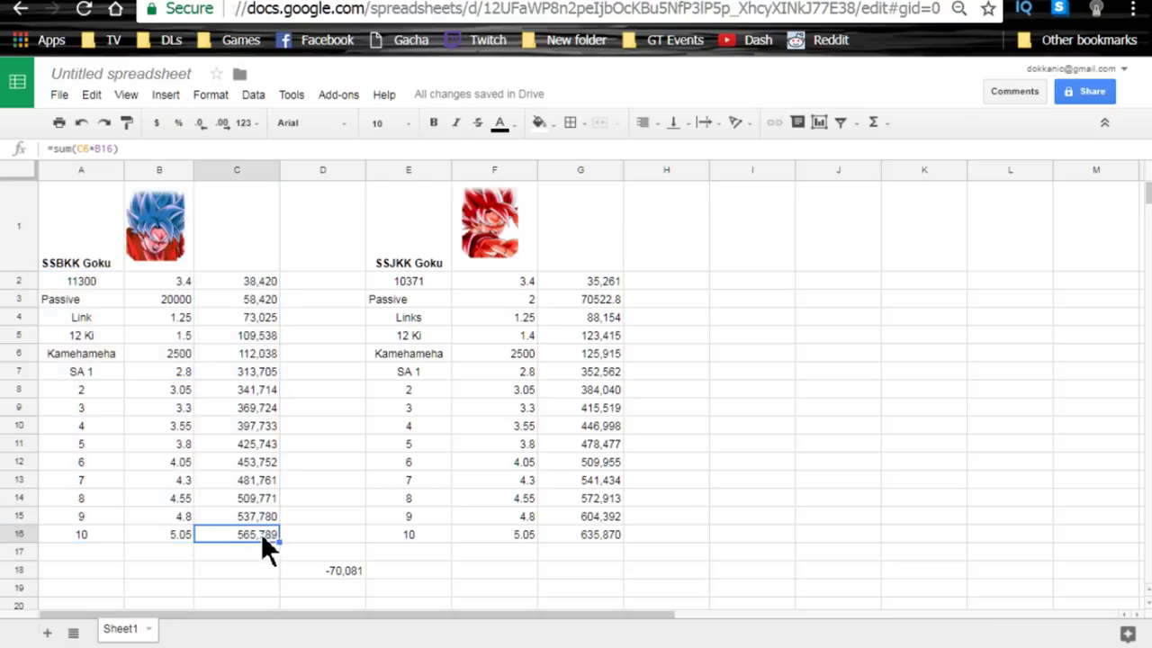
drag(441, 267, 601, 542)
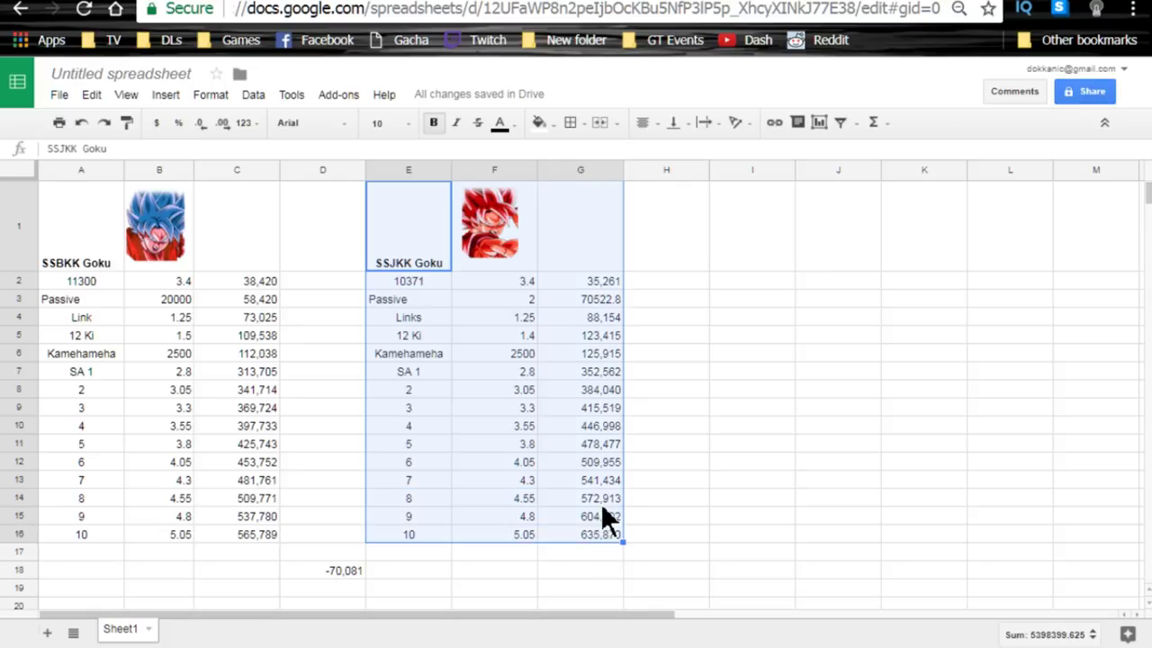
click(601, 503)
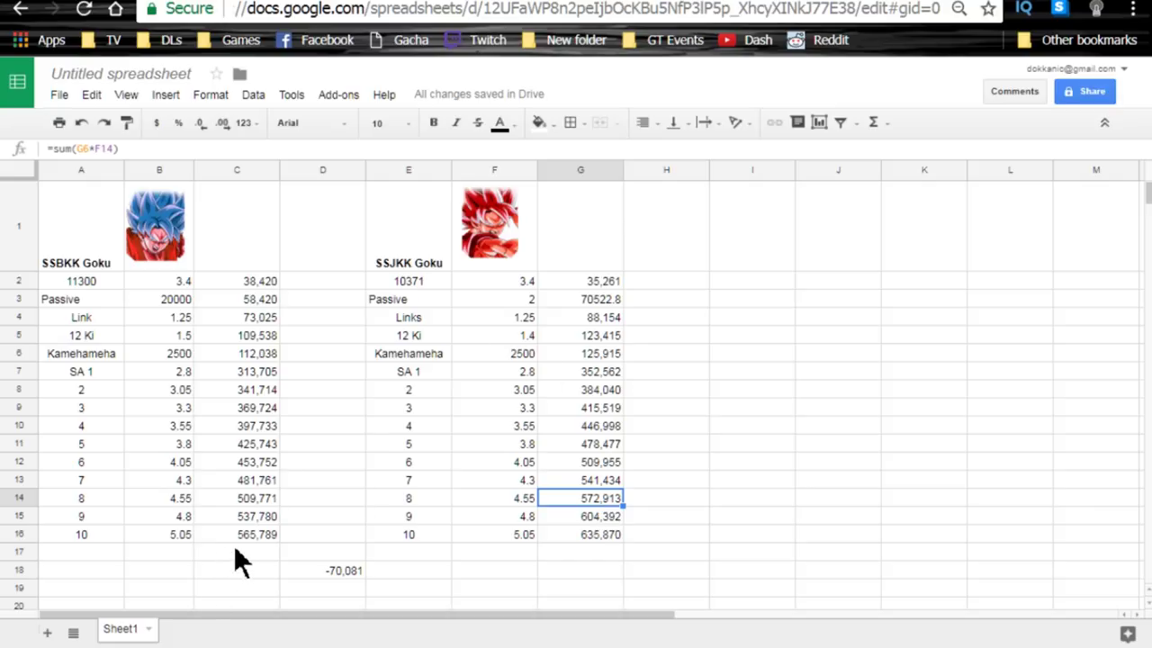
drag(236, 534, 80, 229)
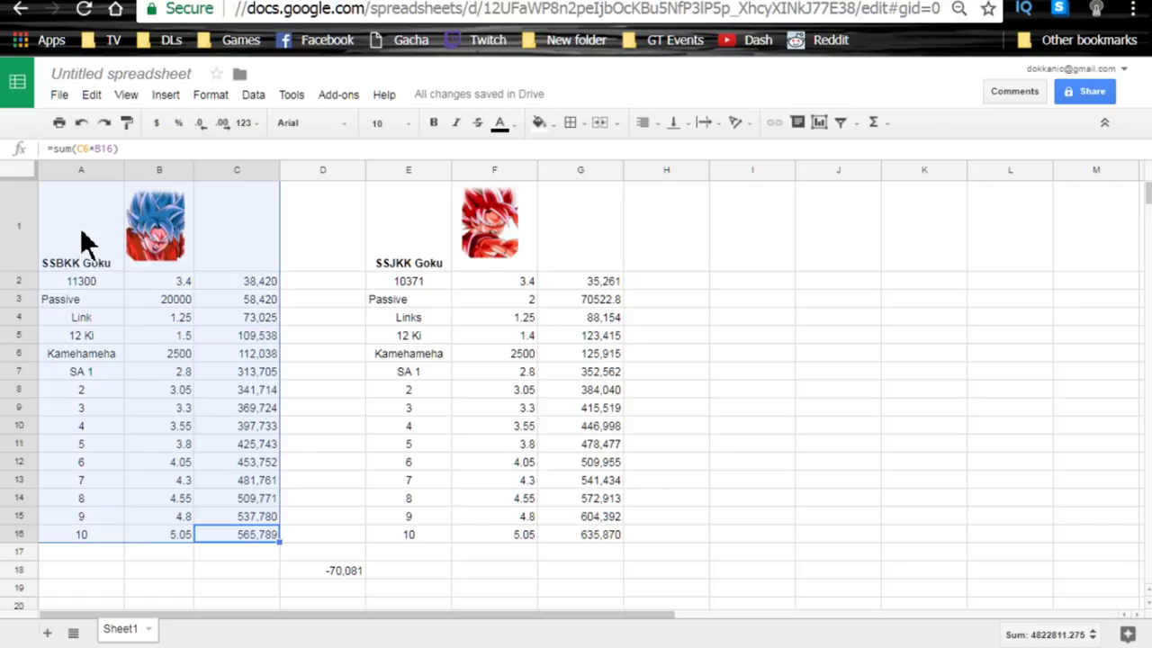
click(147, 239)
click(203, 372)
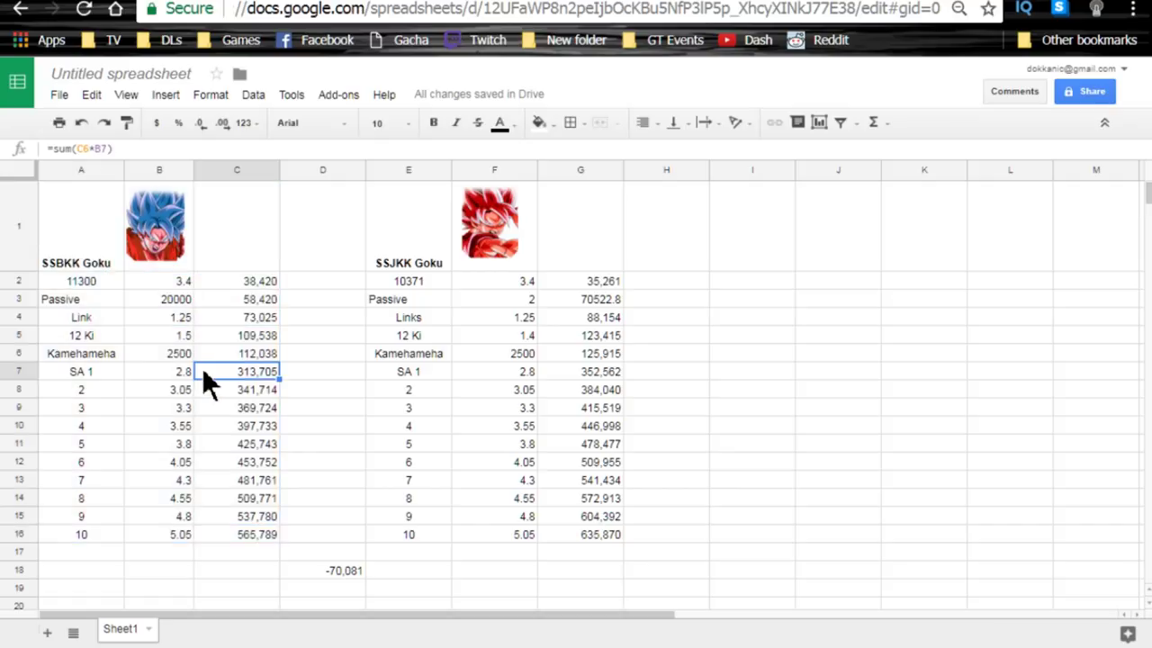
drag(425, 217, 575, 532)
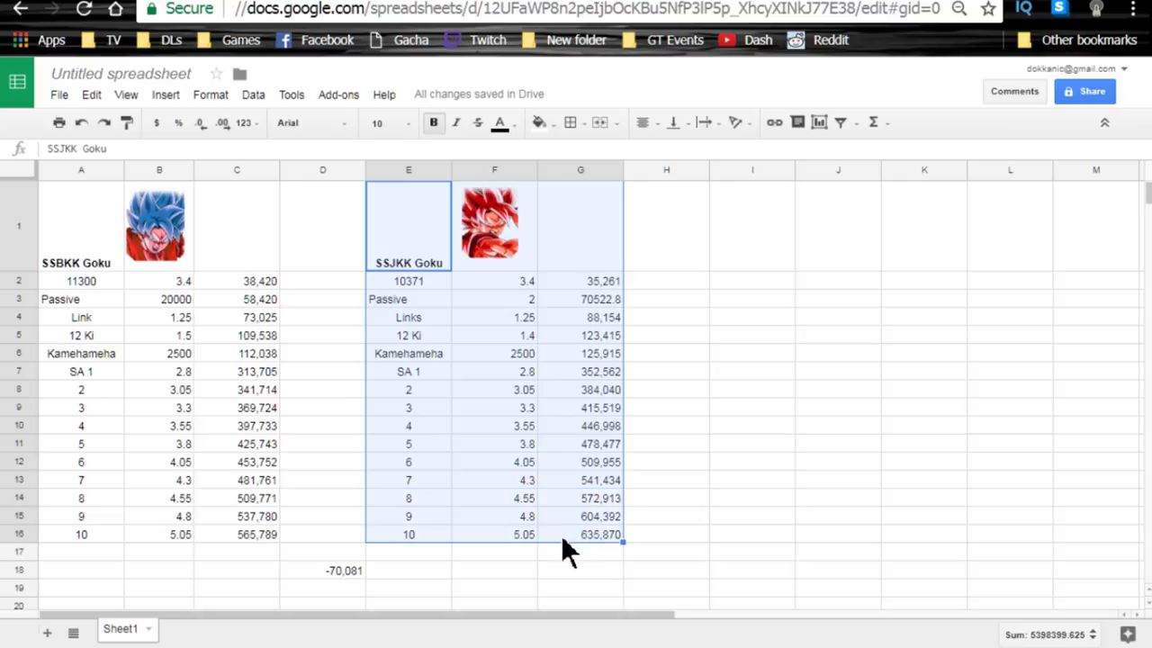
click(591, 540)
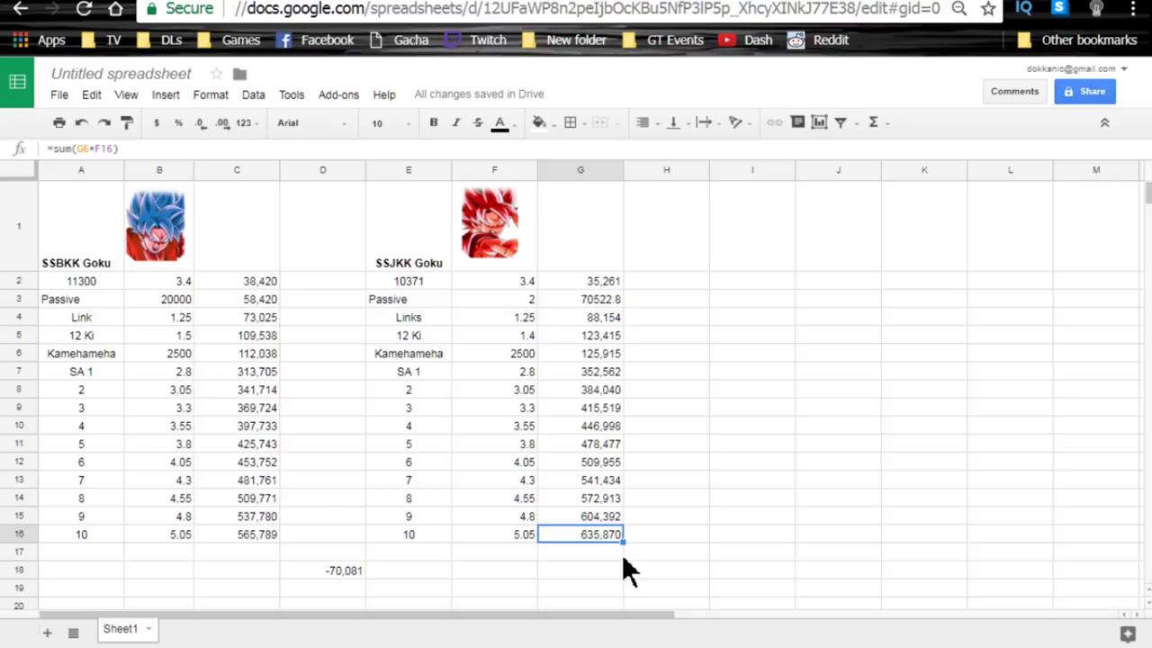
Set SSJKK Goku's base ATK in E2 to 8371 and open the level 10 damage formula in G16
double_click(422, 275)
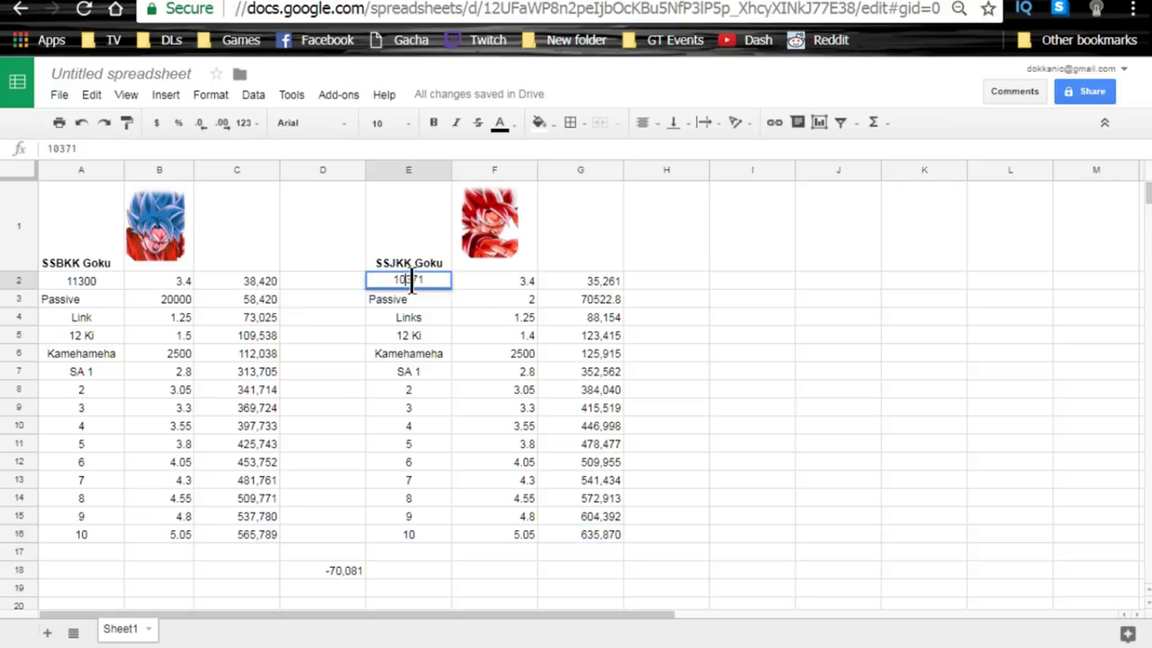
key(Home)
key(Delete)
key(Delete)
text(8)
key(Return)
double_click(584, 534)
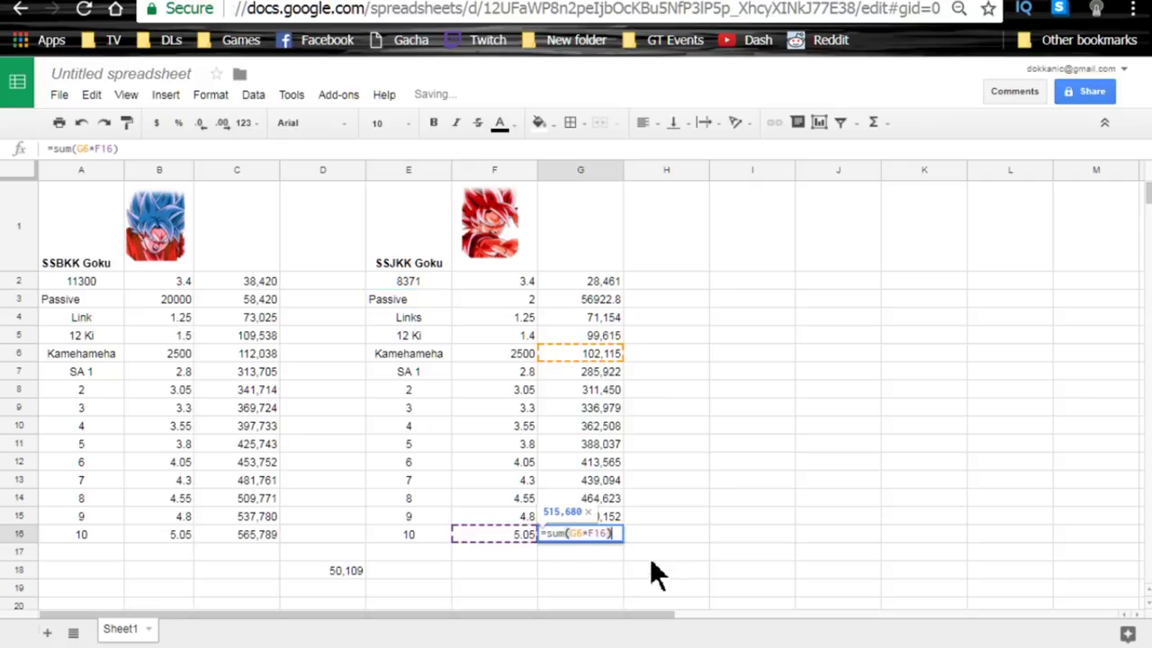
Leave the G16 formula unchanged and set SSBKK Goku's base ATK in A2 to 9300
click(667, 504)
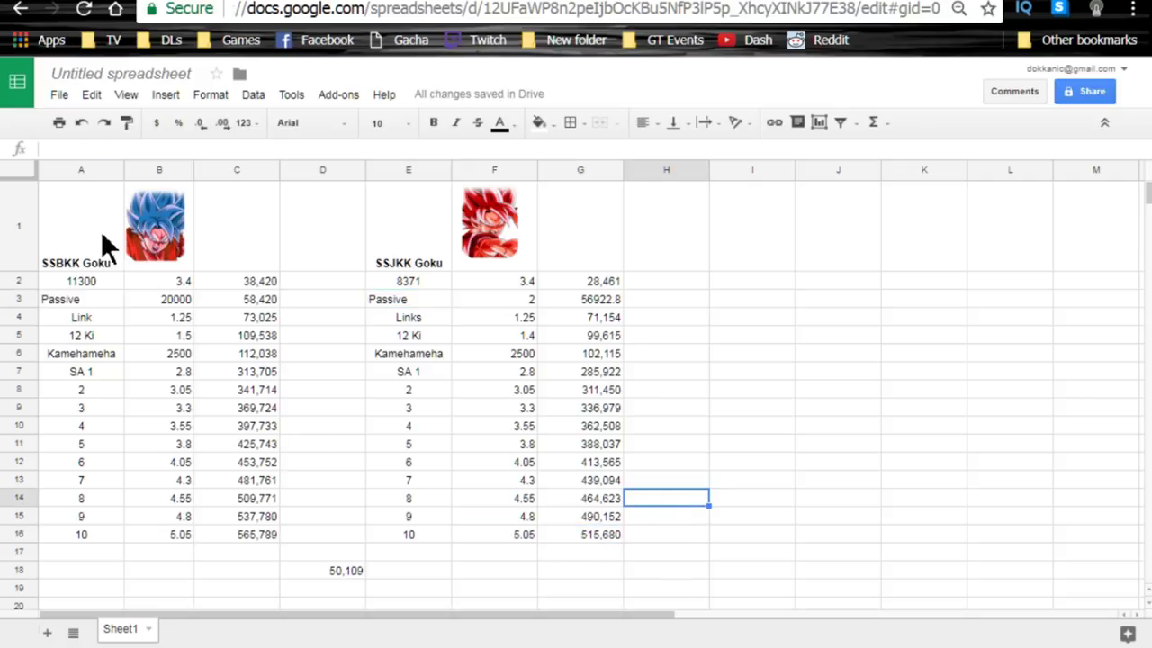
drag(100, 229, 238, 520)
click(102, 282)
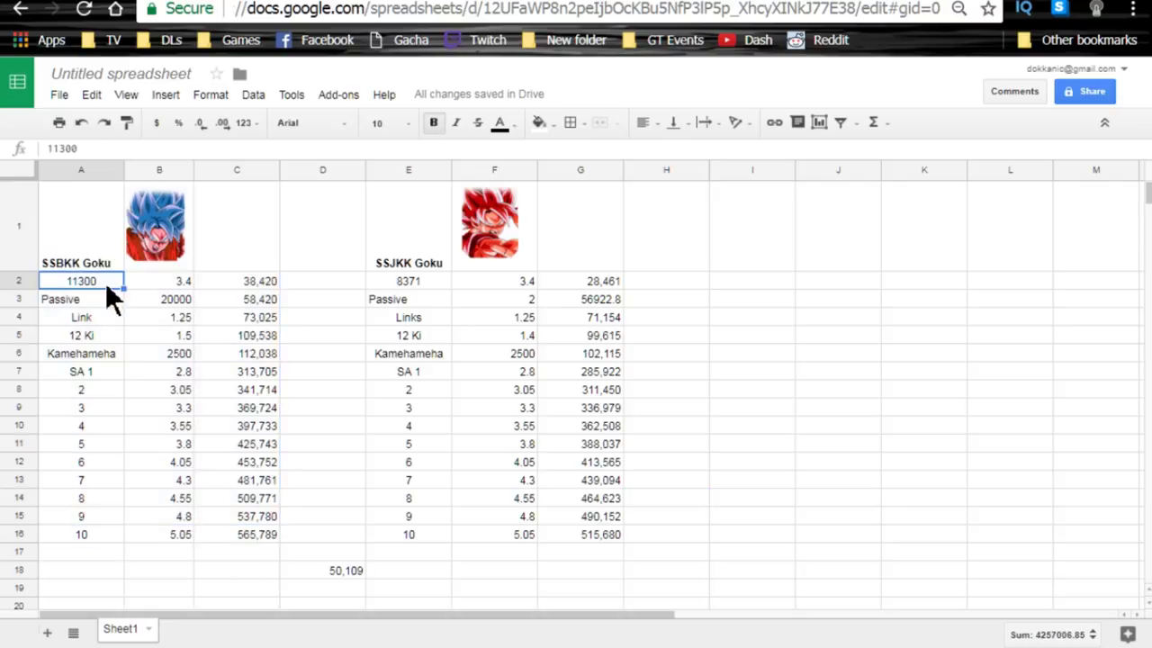
double_click(93, 282)
drag(79, 281, 66, 280)
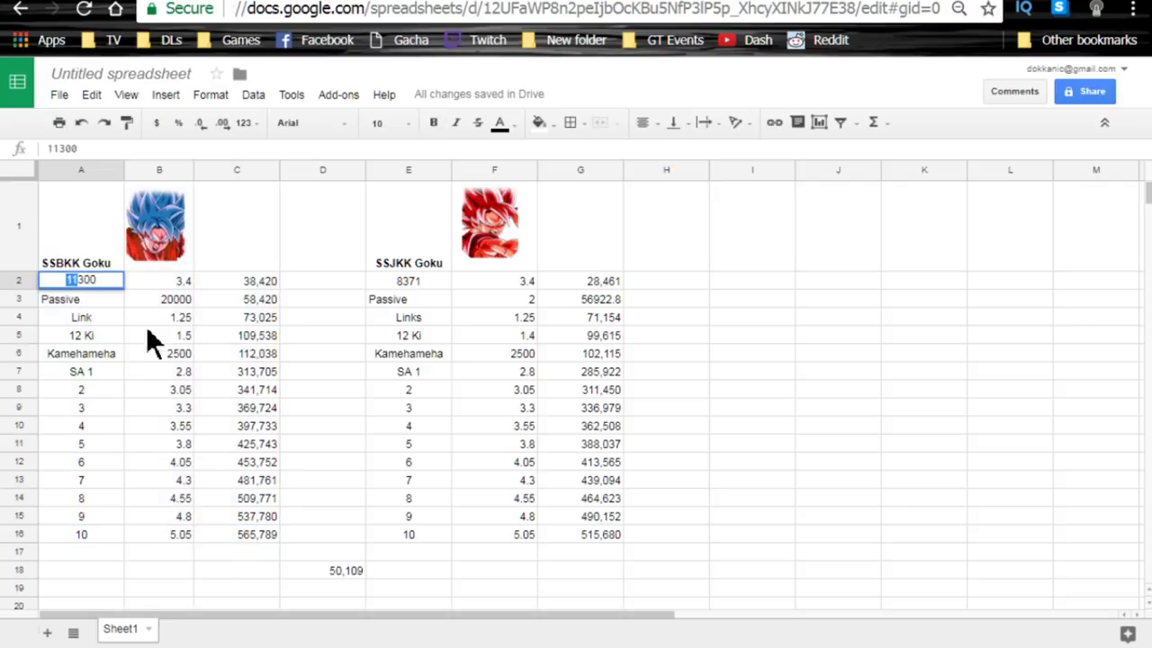
text(9)
key(Return)
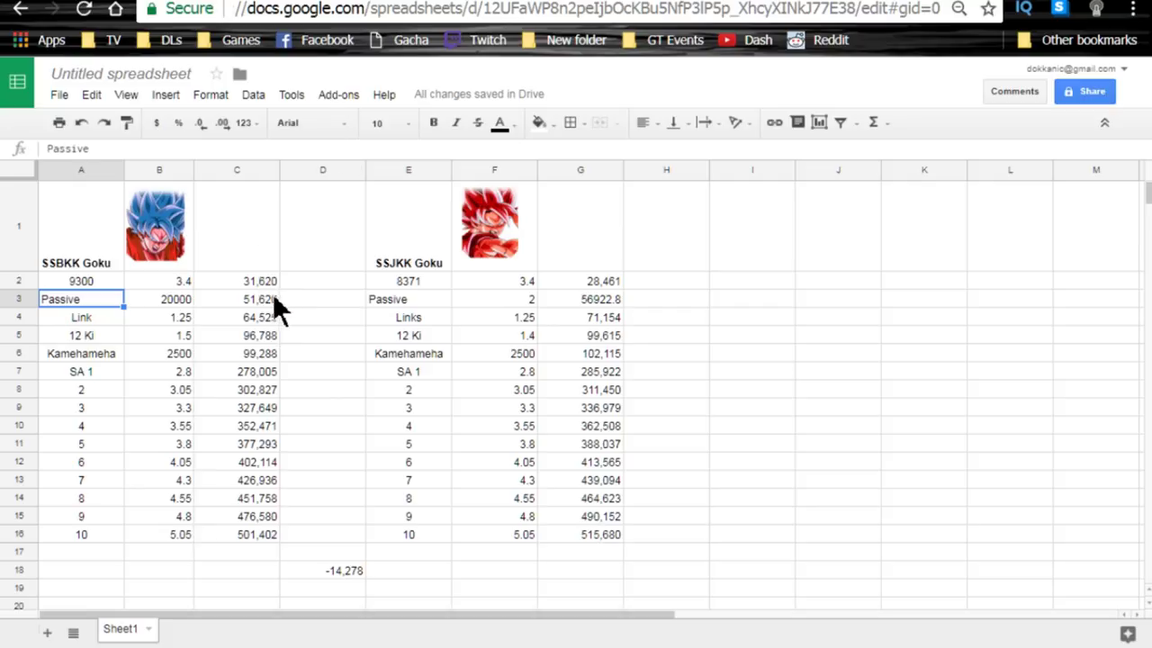
Review the SSJKK Goku table in E1:G16 and its level 10 damage in G16, comparing both characters
drag(423, 261, 592, 543)
click(593, 538)
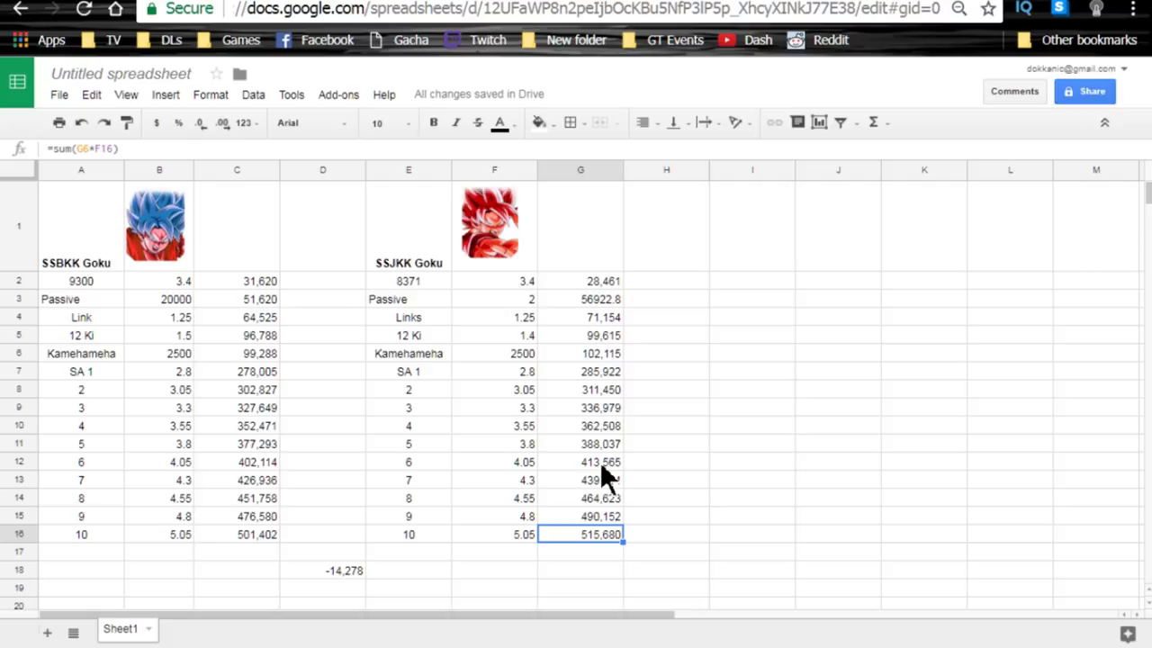
click(499, 256)
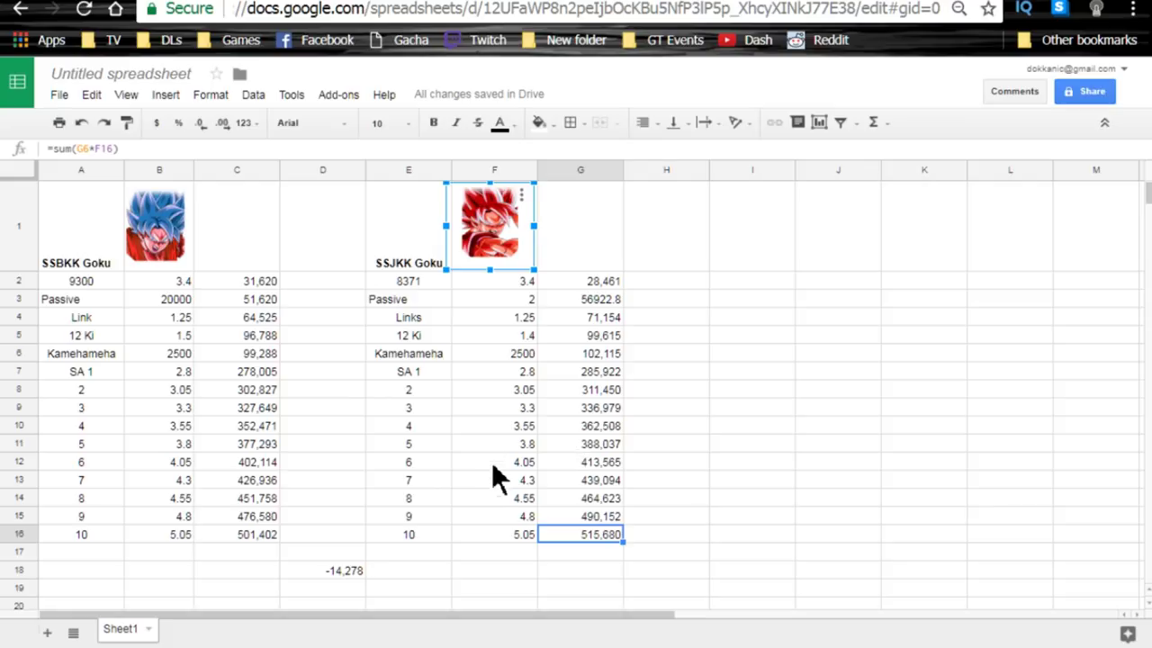
click(158, 239)
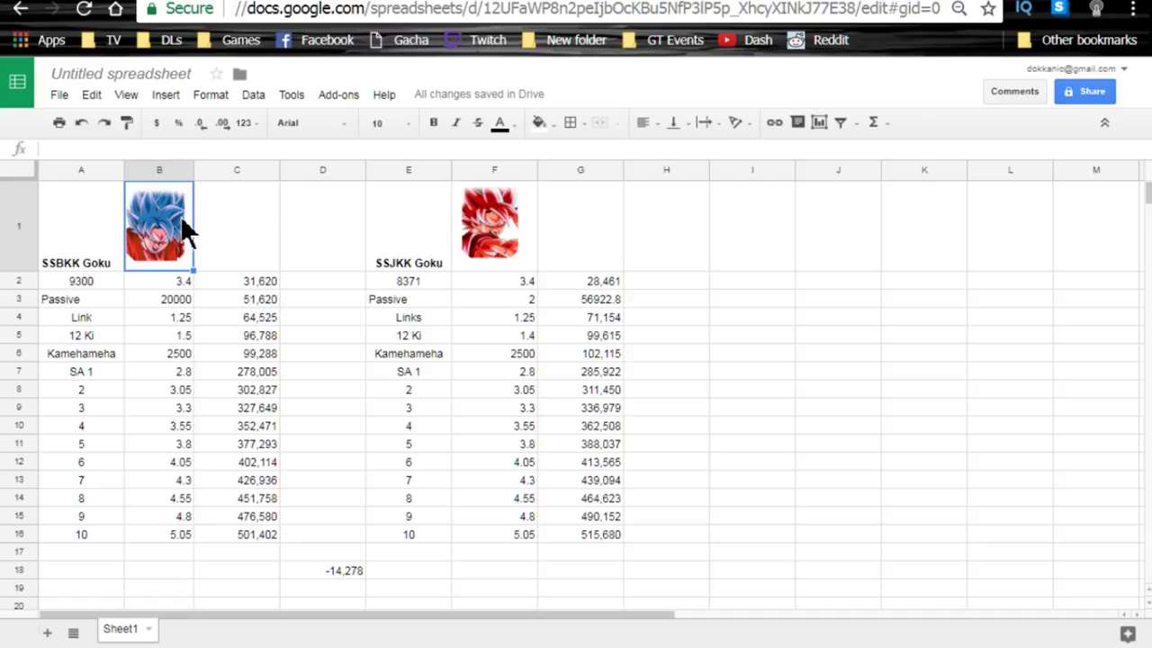
click(504, 243)
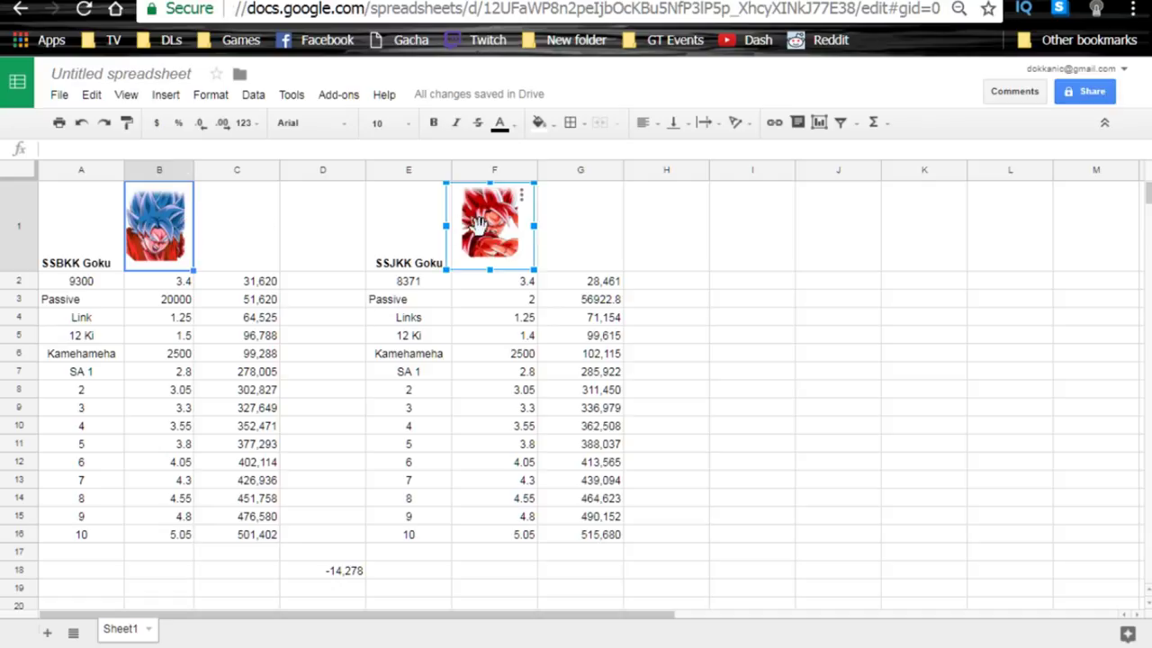